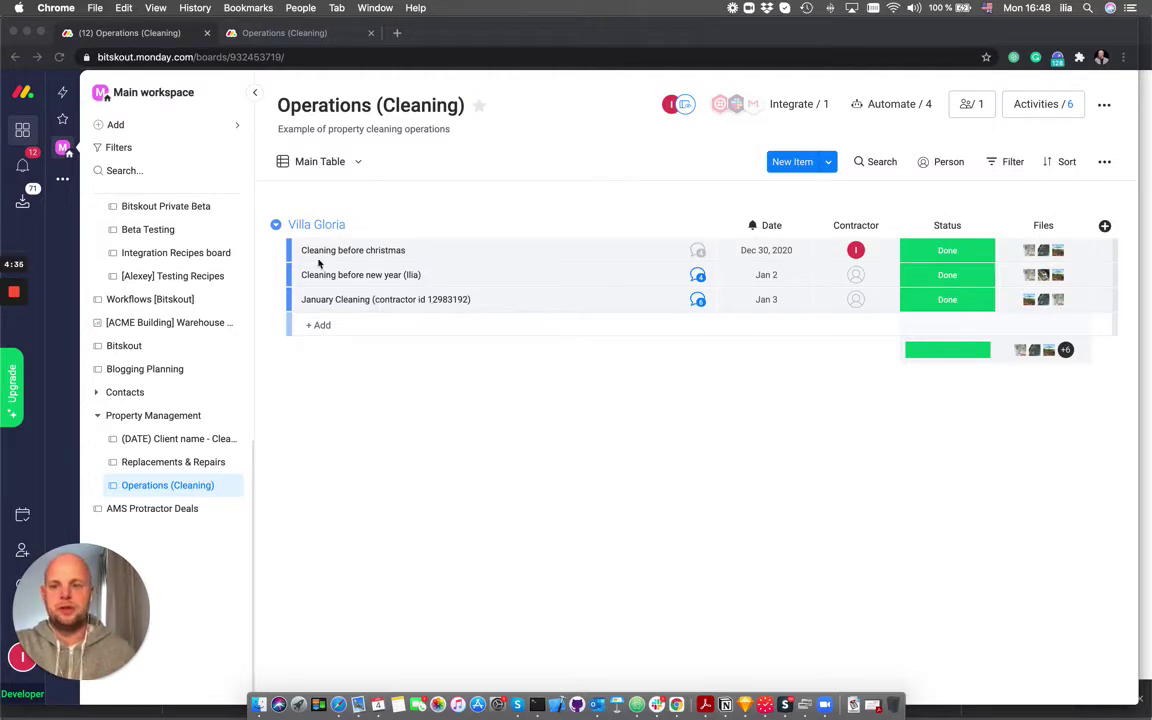
# Look over the Operations board's views and its integrations overview, leaving the group title unchanged
pyautogui.click(335, 224)
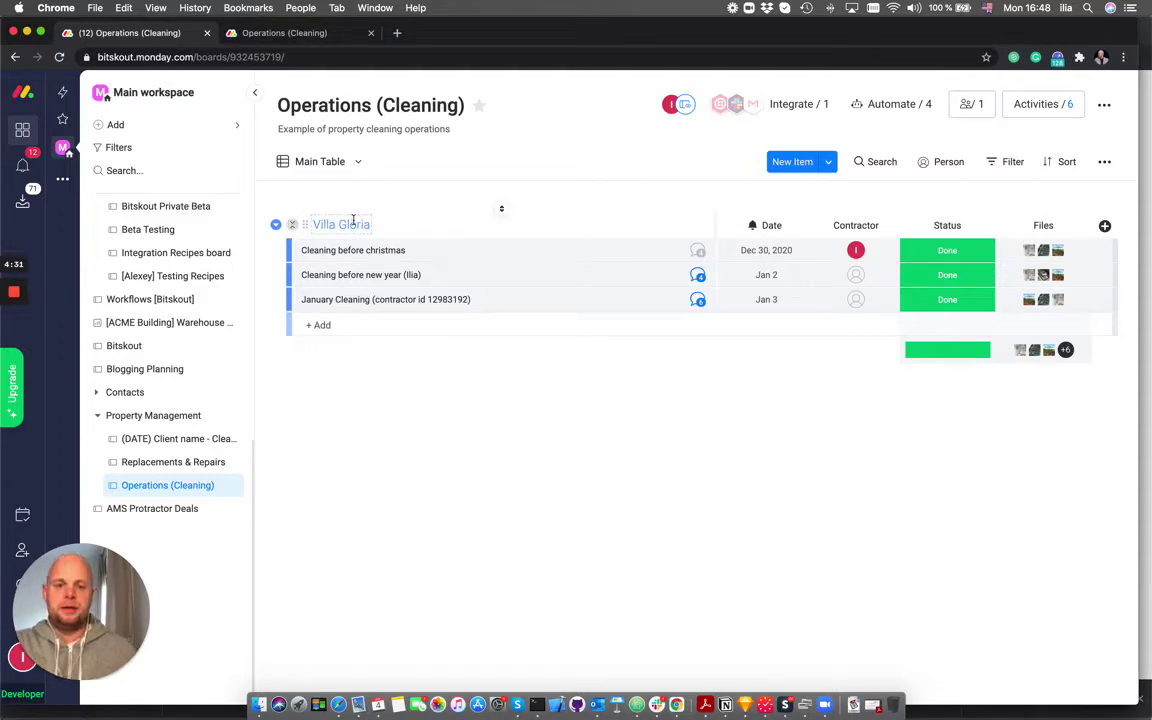
pyautogui.click(343, 318)
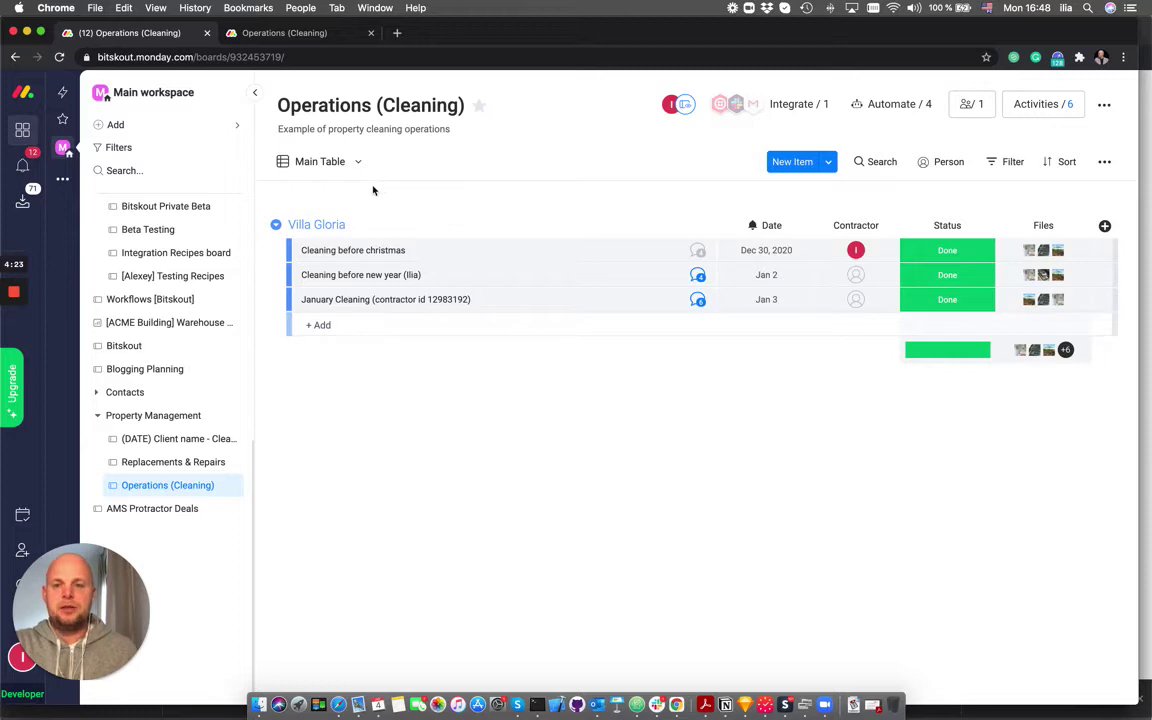
pyautogui.click(354, 163)
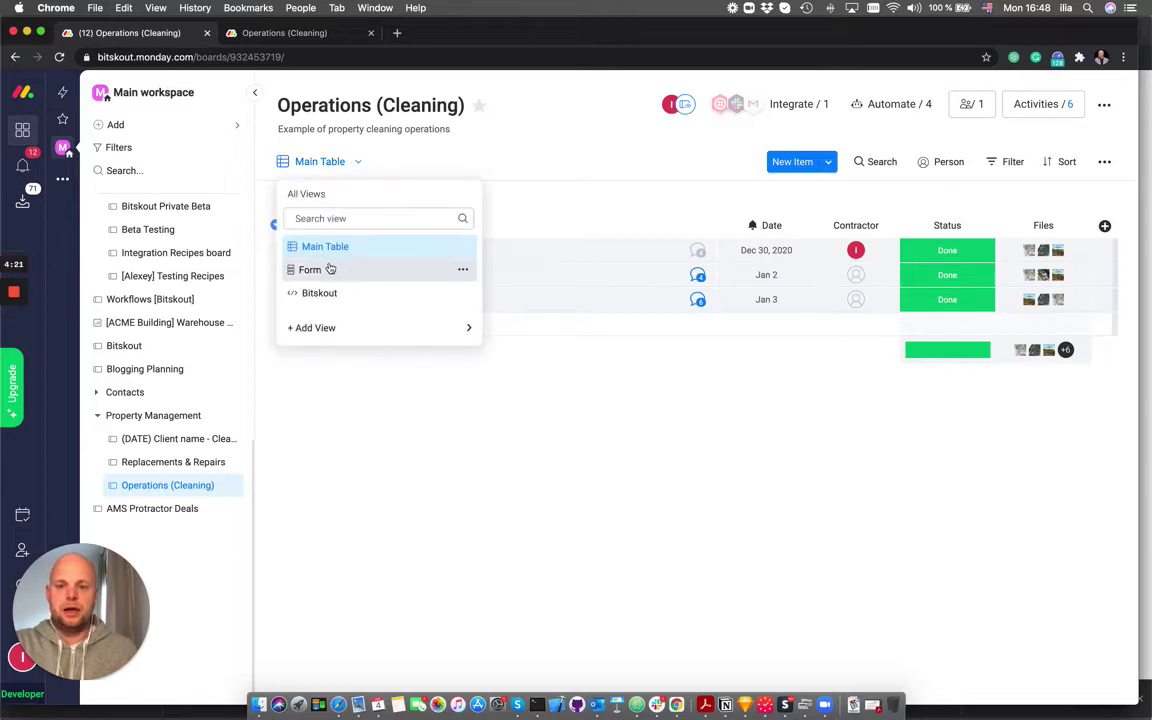
pyautogui.click(329, 35)
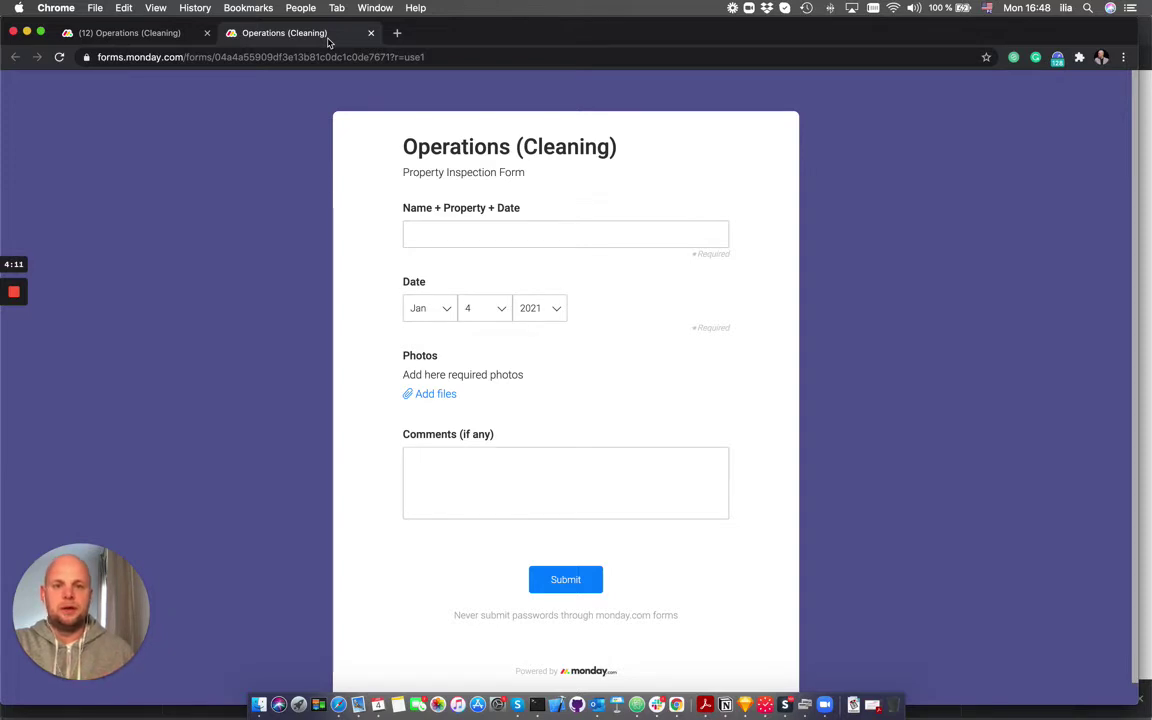
pyautogui.click(117, 36)
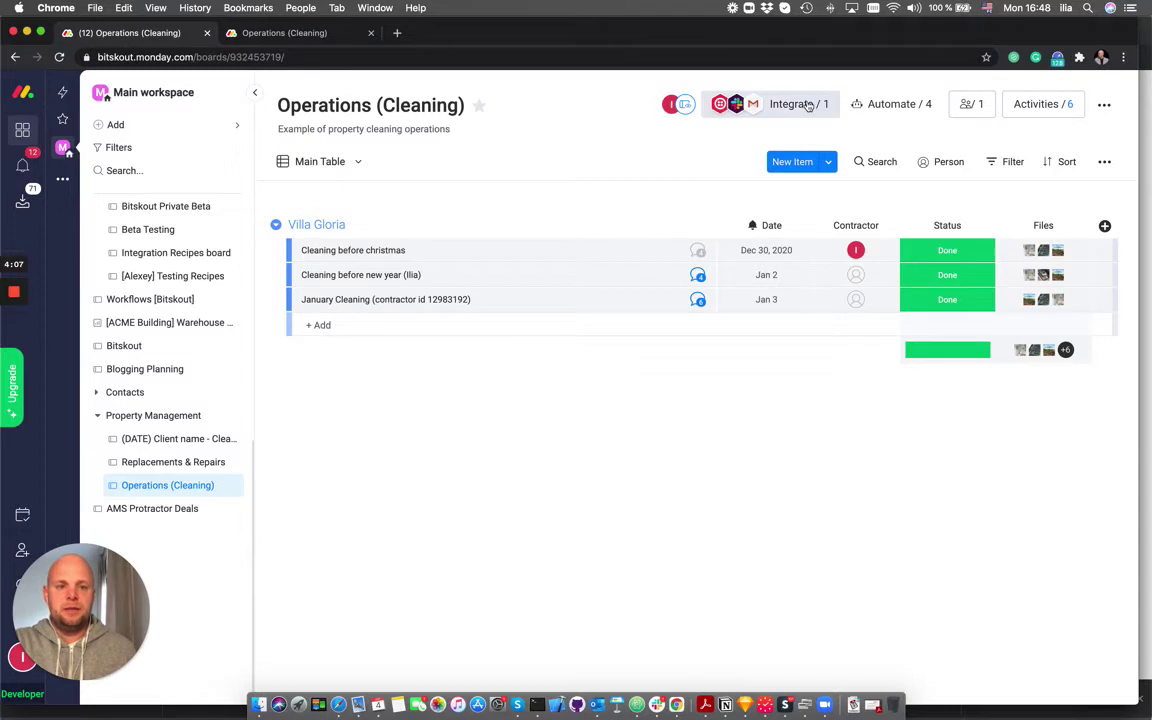
pyautogui.click(809, 105)
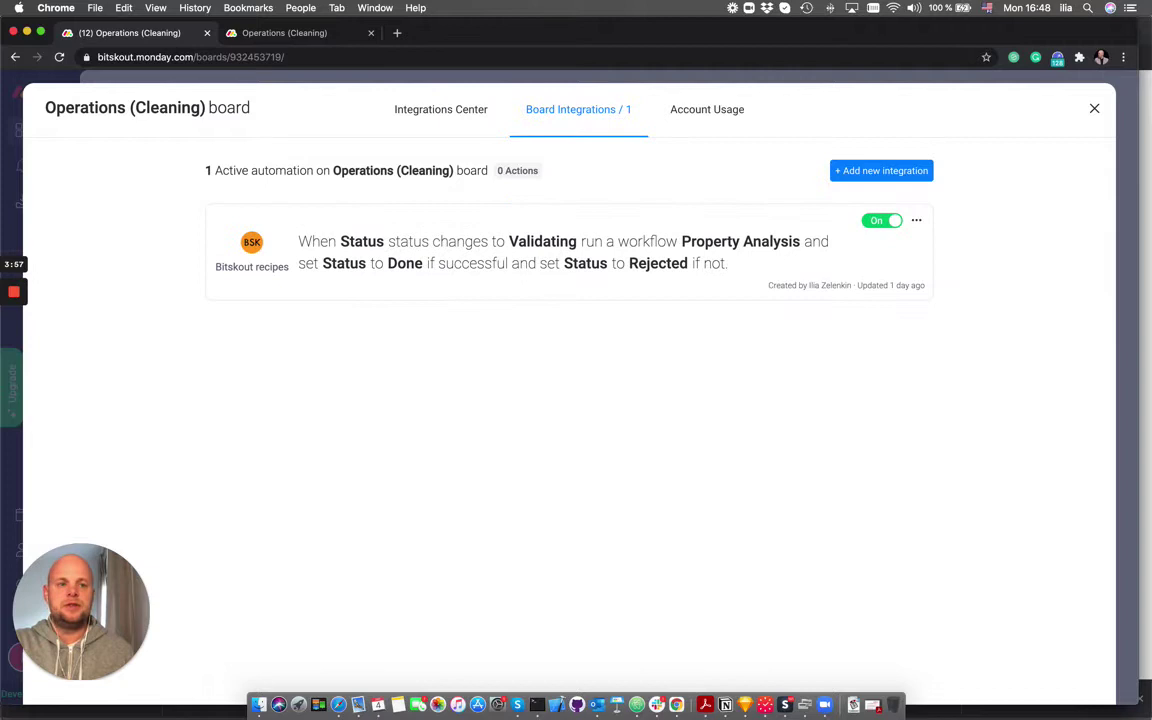
pyautogui.click(1095, 110)
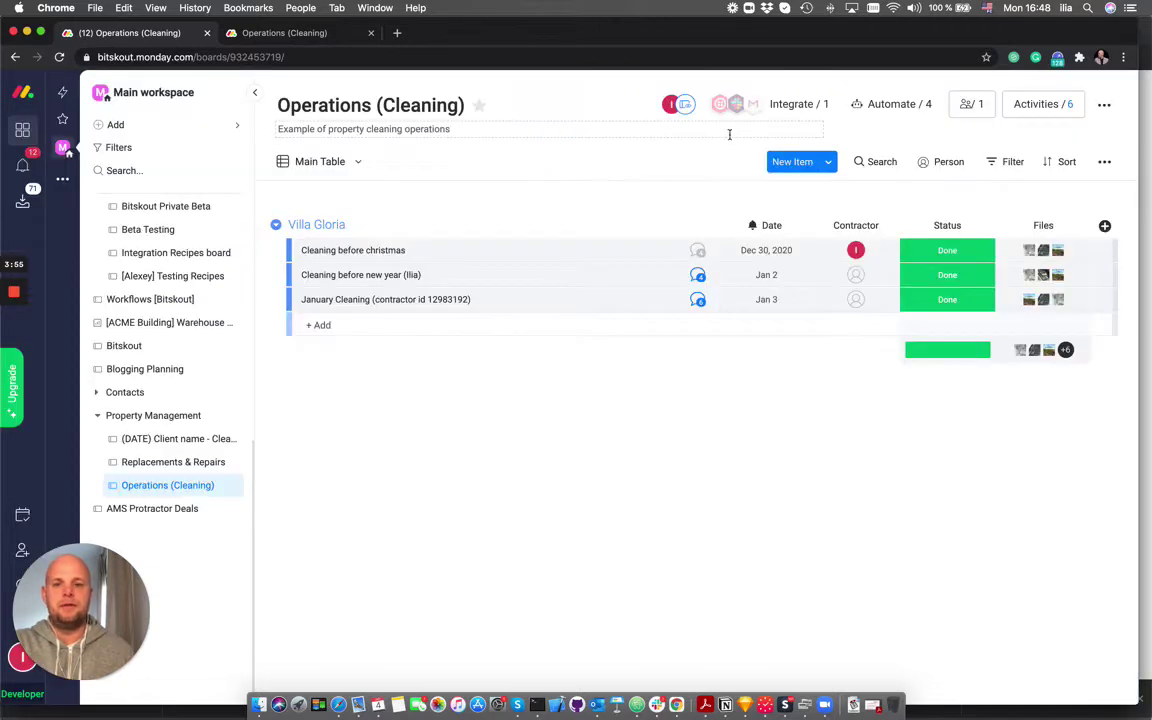
# Enter 'January after party cleaning' as the name in the inspection form
pyautogui.click(316, 36)
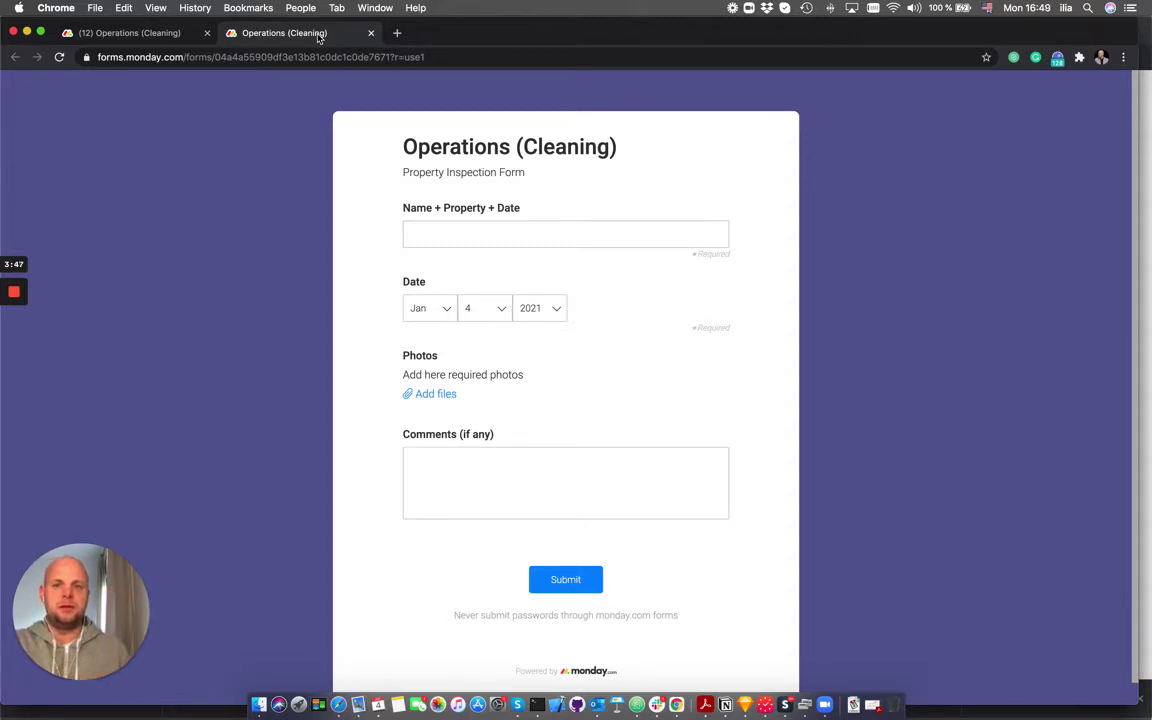
pyautogui.click(501, 234)
pyautogui.write('Janua')
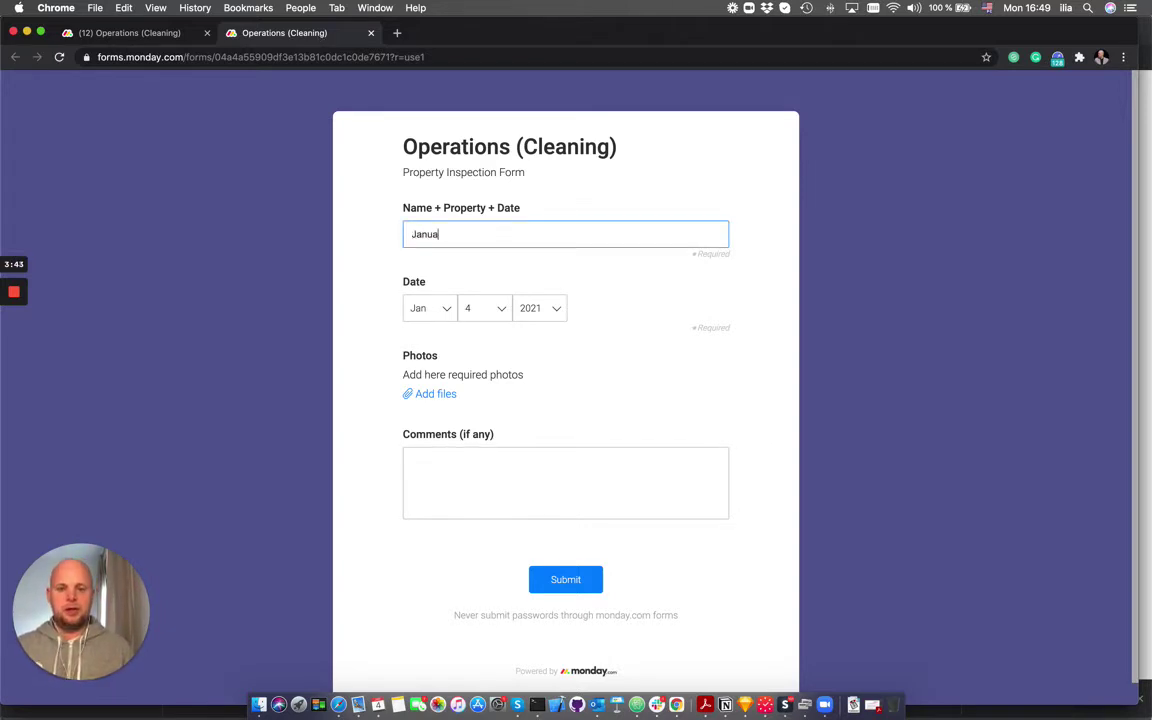
pyautogui.write('ry after')
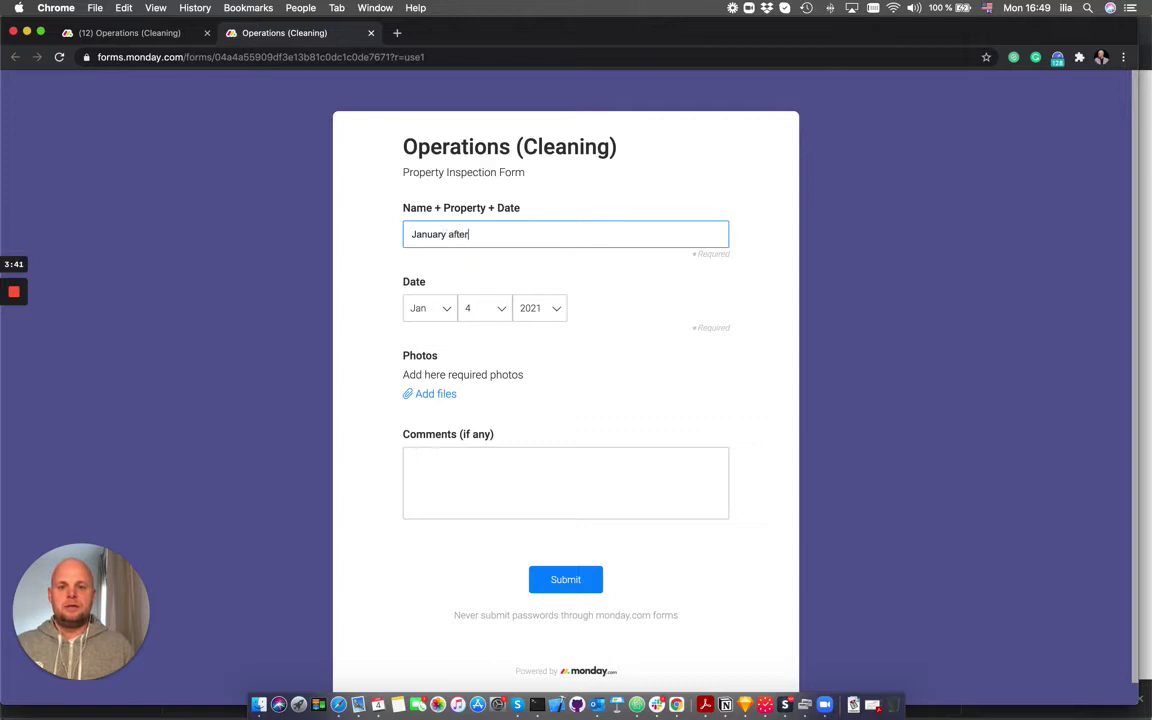
pyautogui.write(' party cleaning')
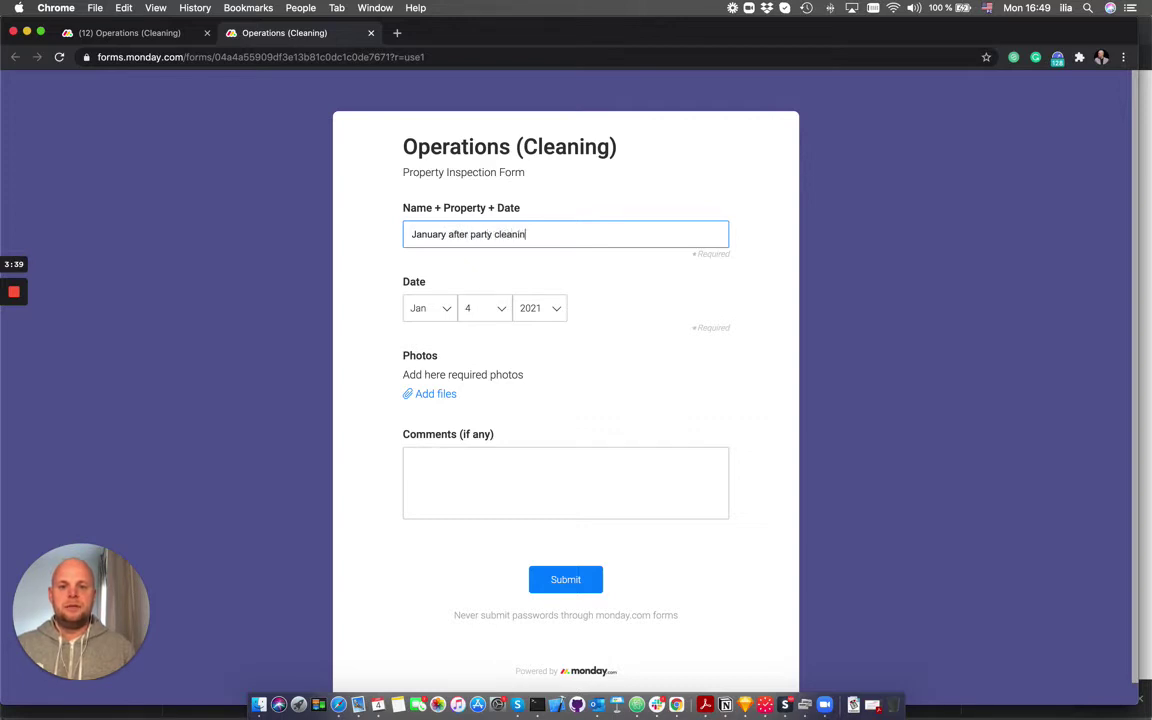
# Attach three cleaning photos, including the bathroom and umbrella_two_open images, and submit the form
pyautogui.click(450, 398)
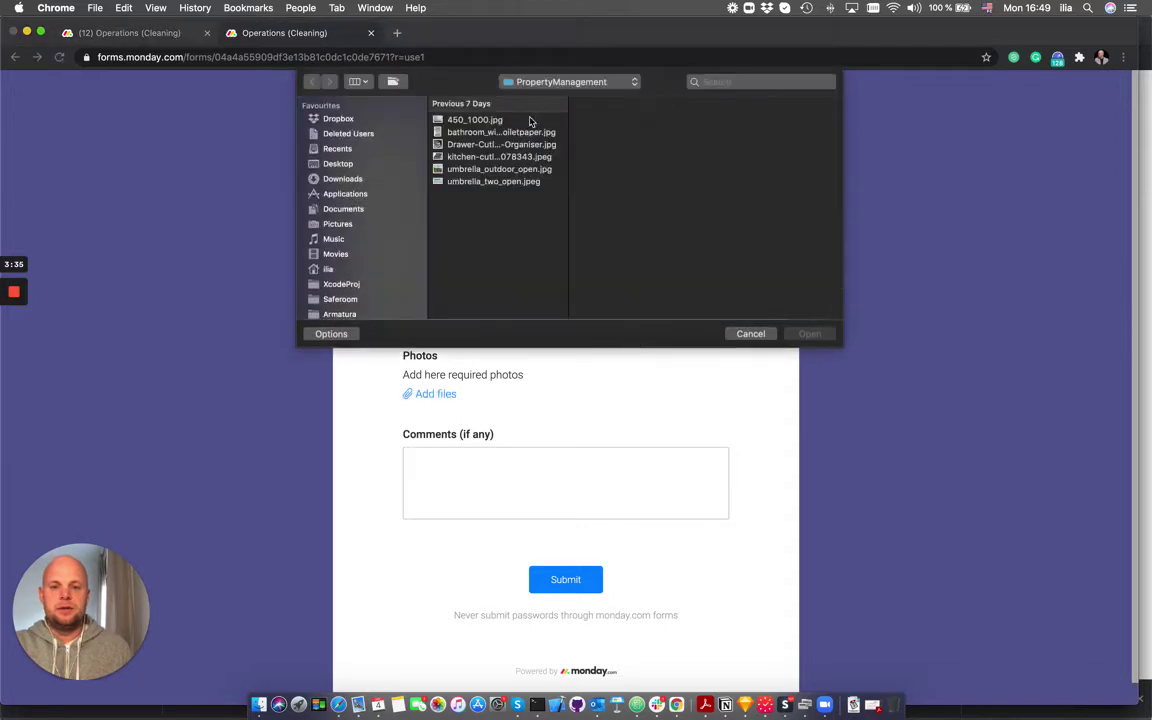
pyautogui.click(510, 145)
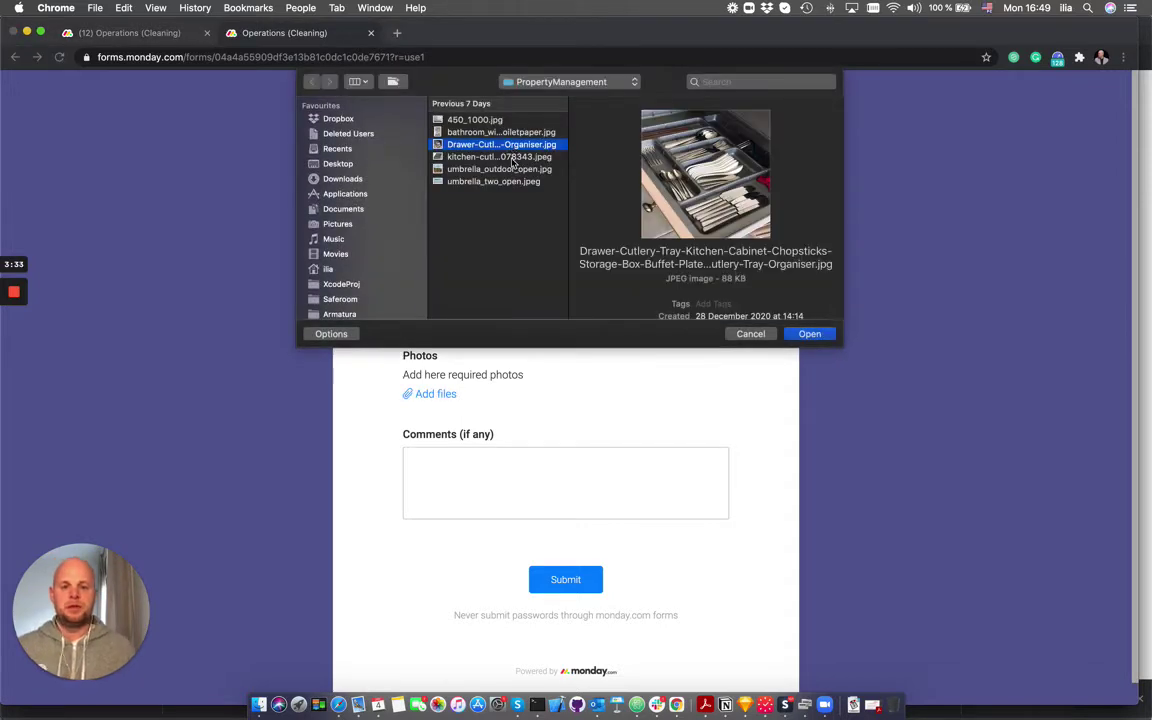
pyautogui.click(512, 153)
pyautogui.keyDown('super'); pyautogui.click(500, 132); pyautogui.keyUp('super')
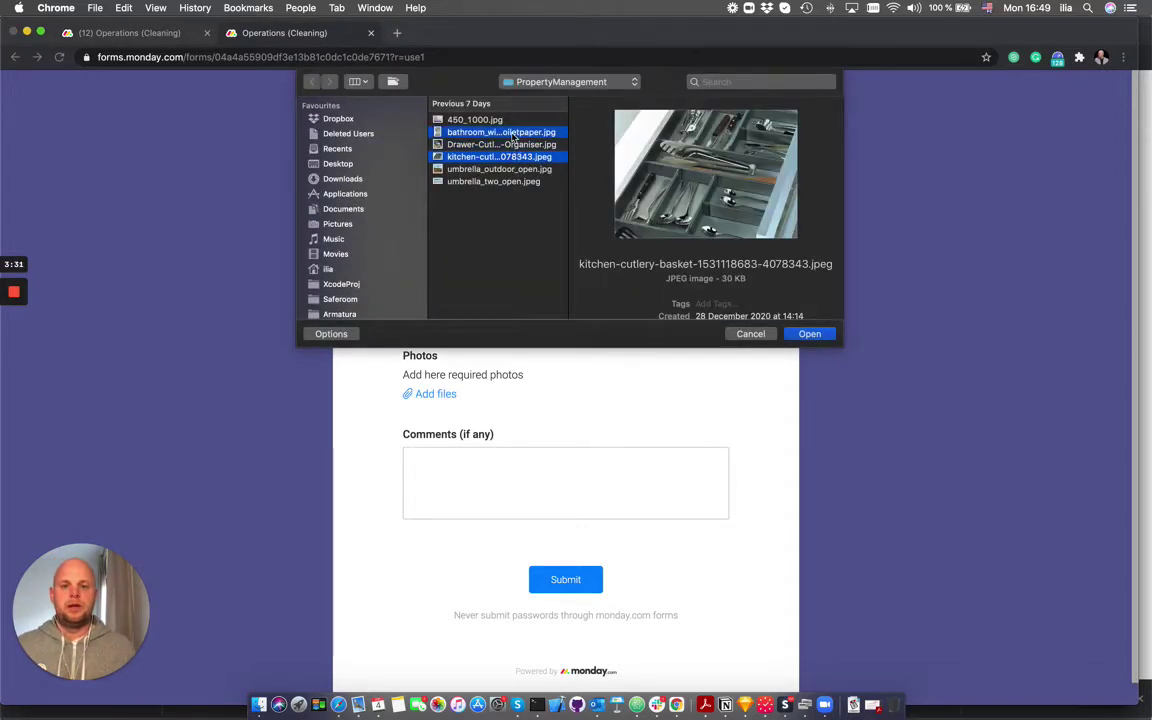
pyautogui.keyDown('super'); pyautogui.click(505, 169); pyautogui.keyUp('super')
pyautogui.keyDown('super'); pyautogui.click(513, 181); pyautogui.keyUp('super')
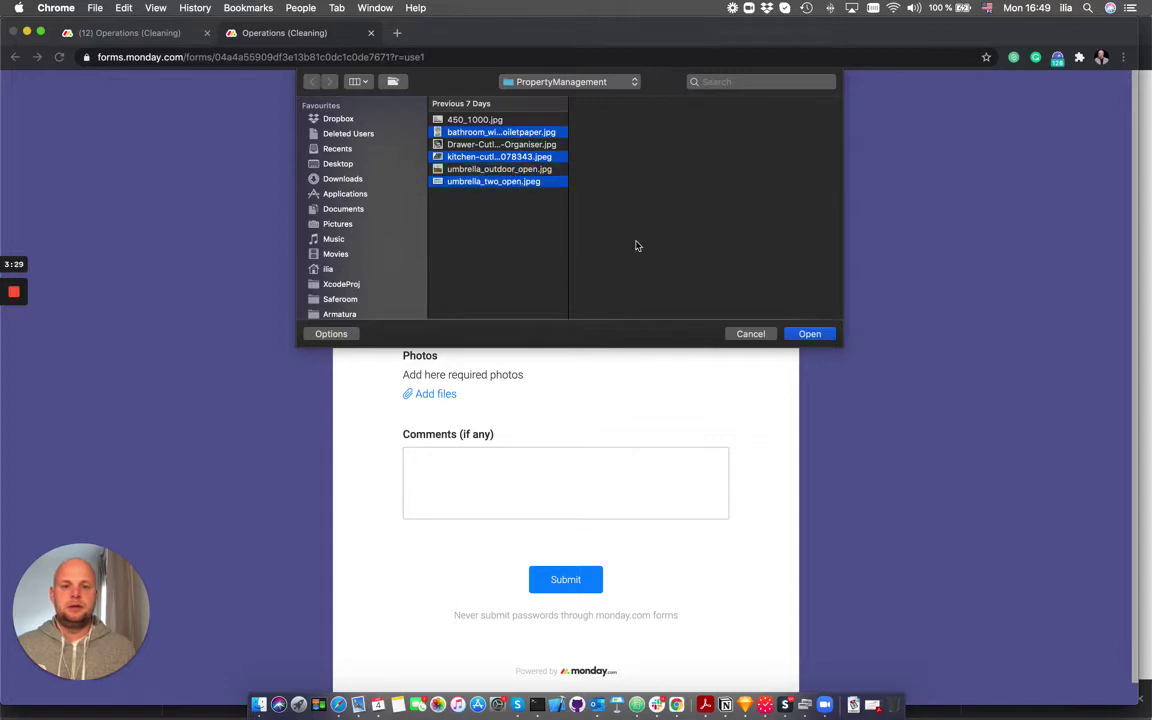
pyautogui.click(810, 333)
pyautogui.click(571, 481)
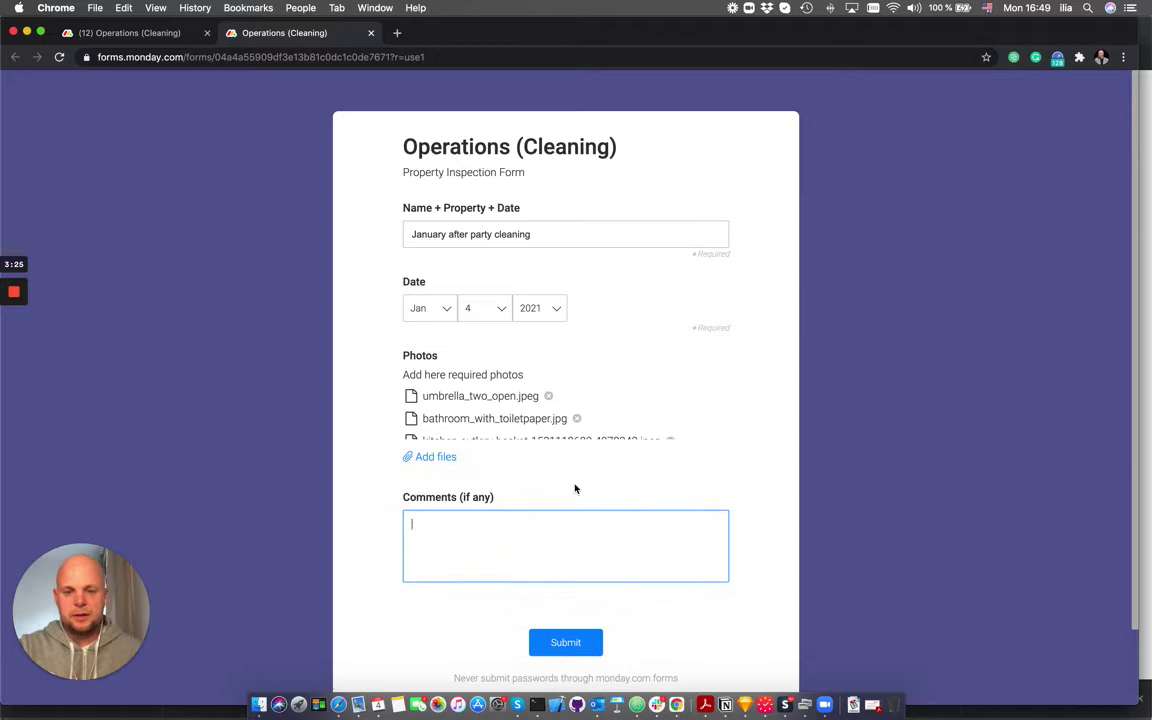
pyautogui.click(574, 644)
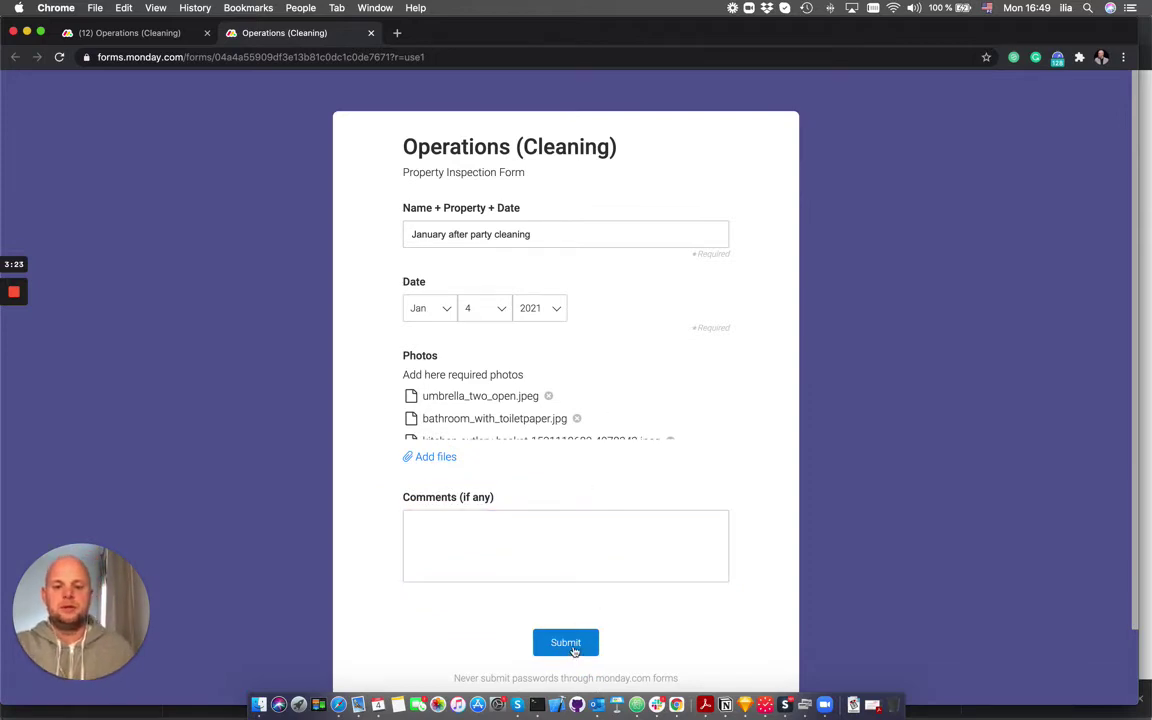
# Return to the board tab to see the new January after party cleaning item marked Done
pyautogui.click(124, 33)
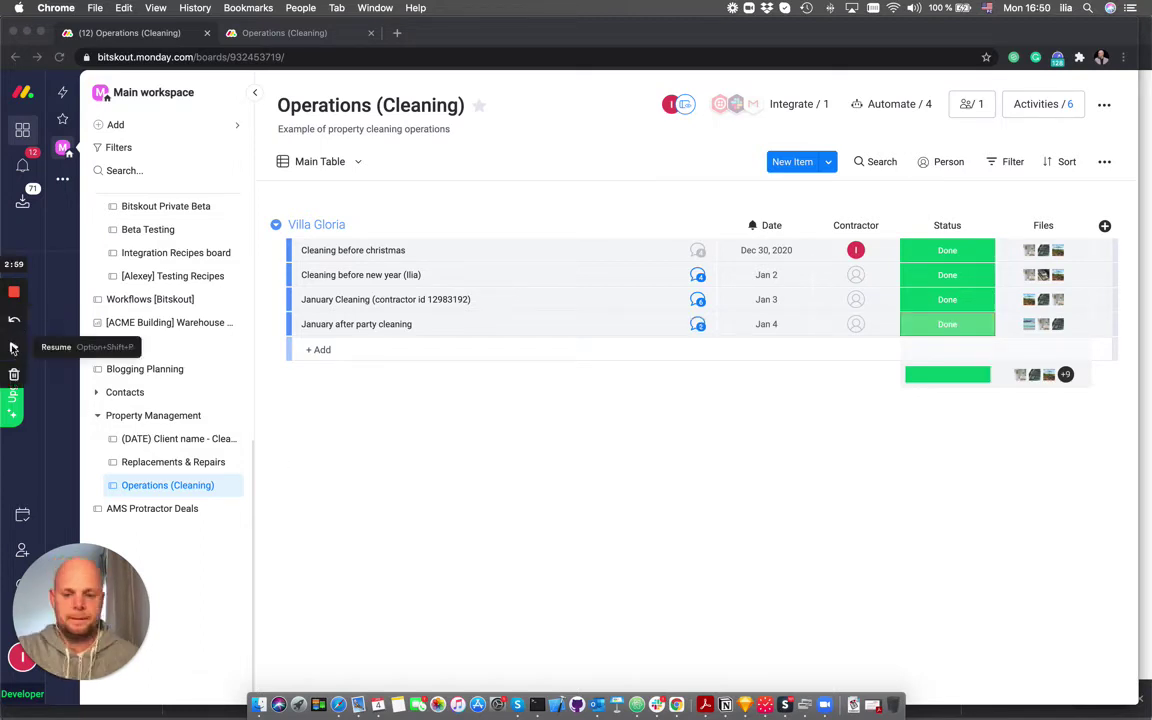
# Review the January after party cleaning item's updates panel, then close it
pyautogui.click(13, 347)
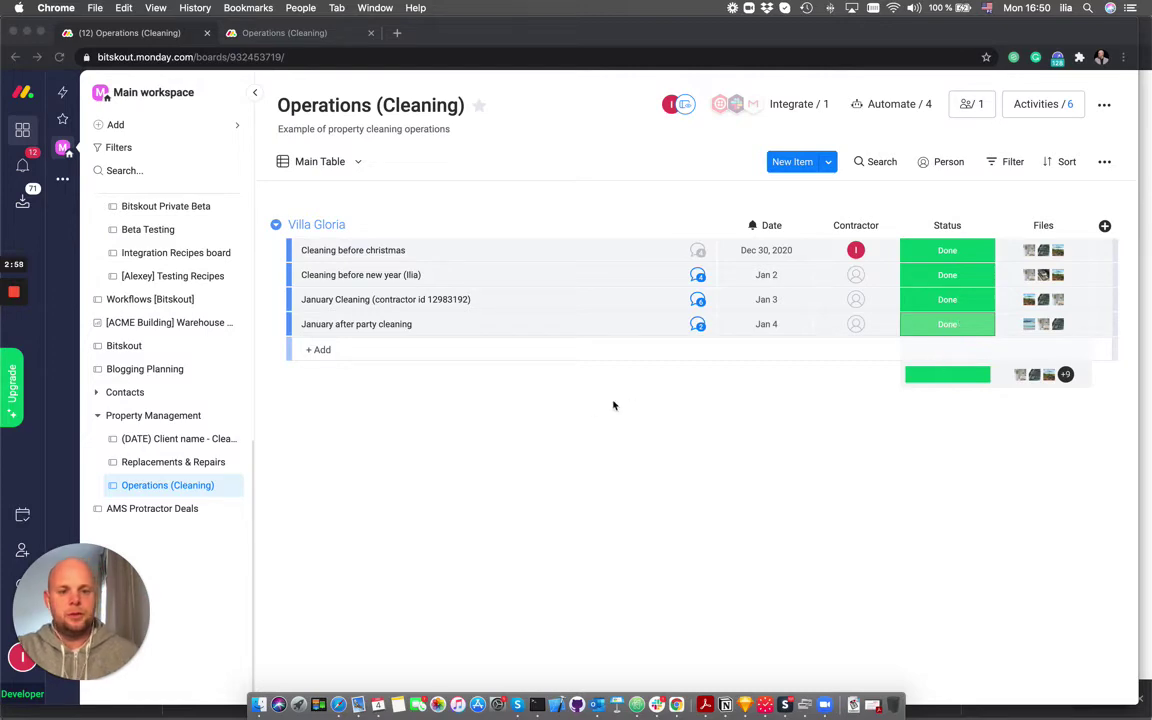
pyautogui.click(698, 324)
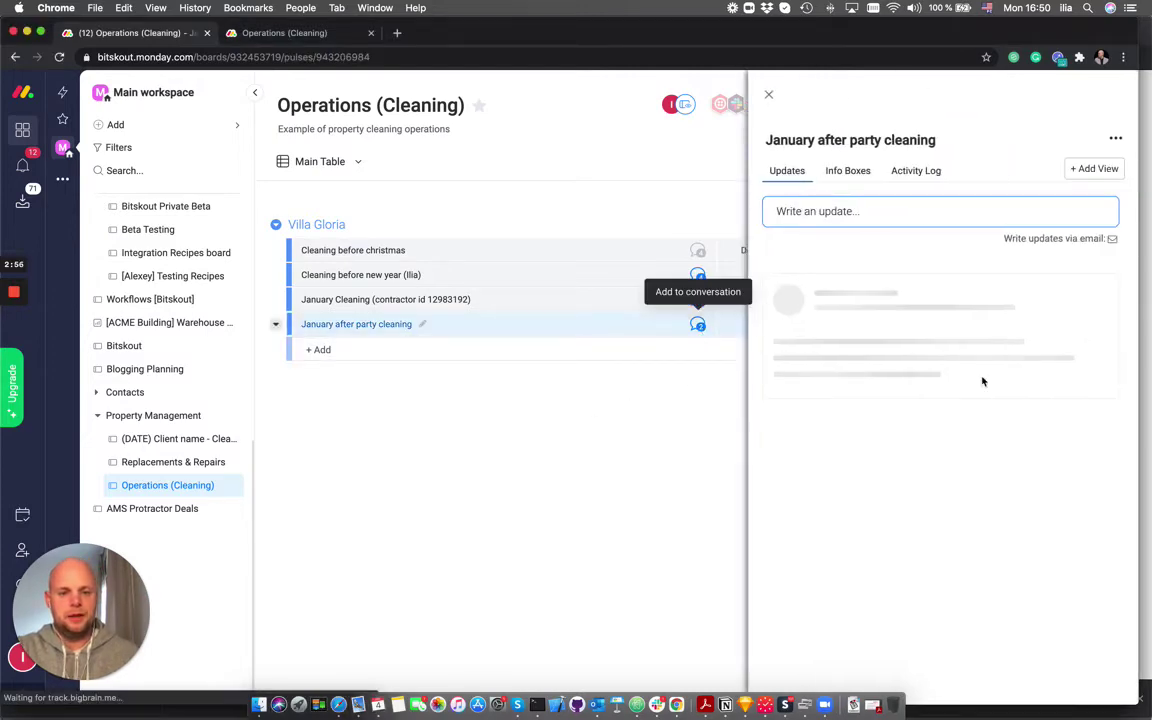
pyautogui.scroll(-5, 1004, 376)
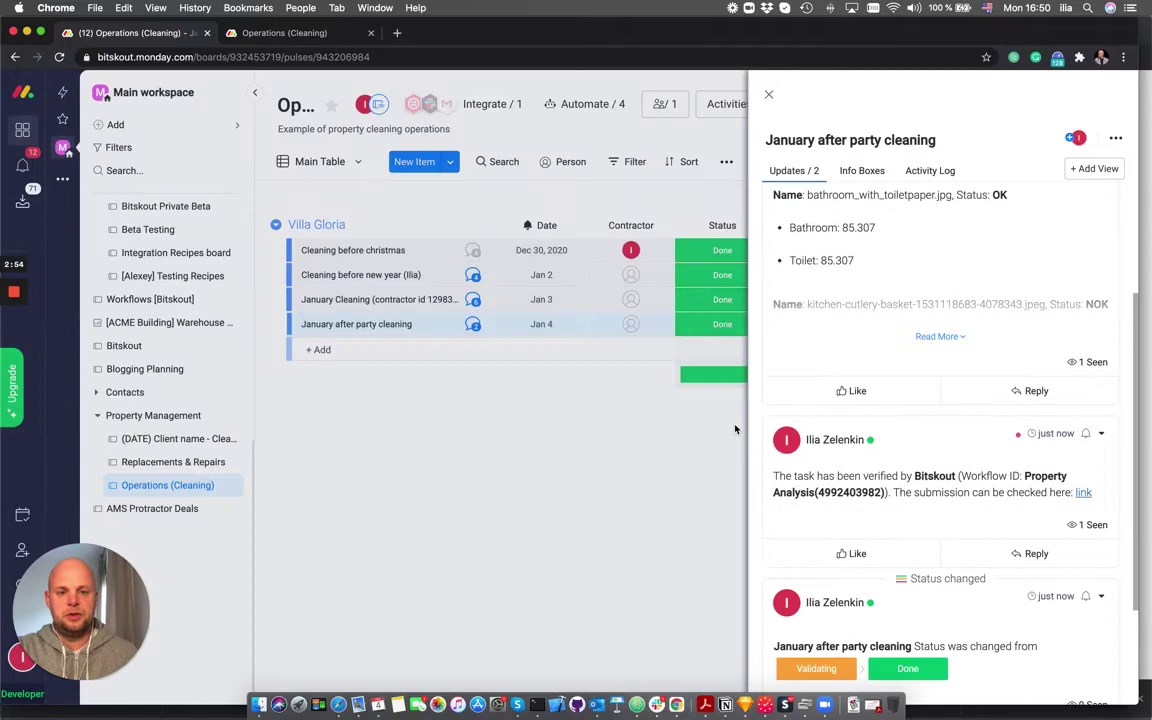
pyautogui.scroll(8, 900, 480)
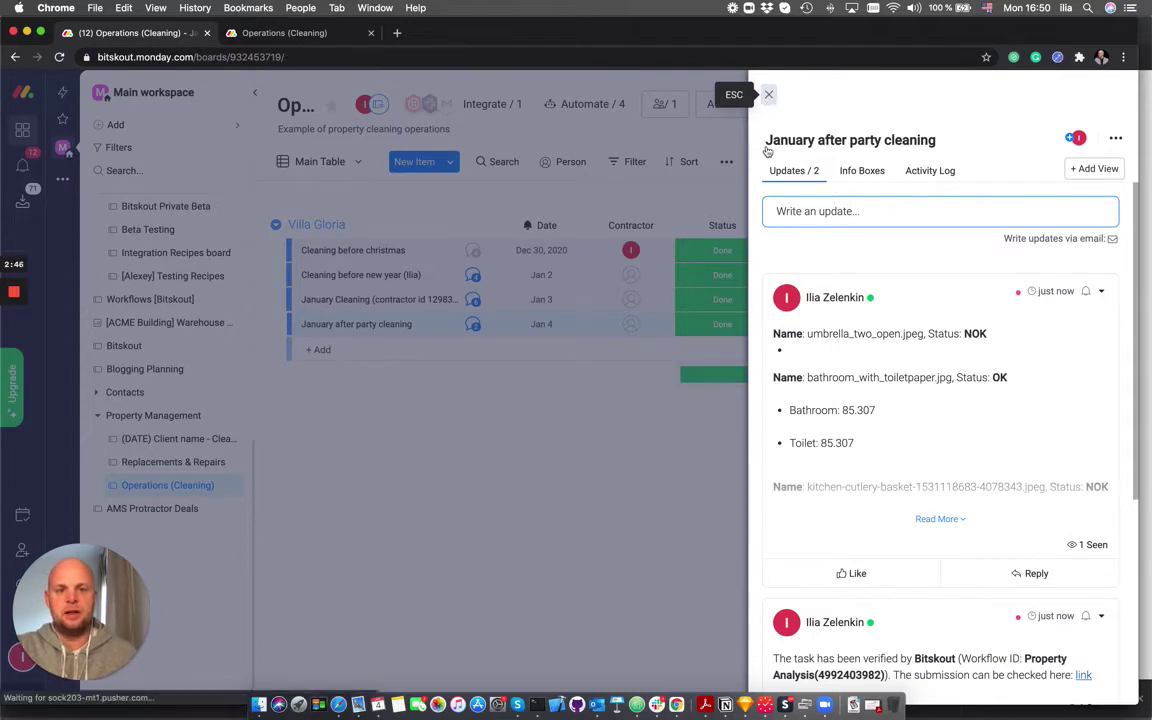
pyautogui.click(770, 96)
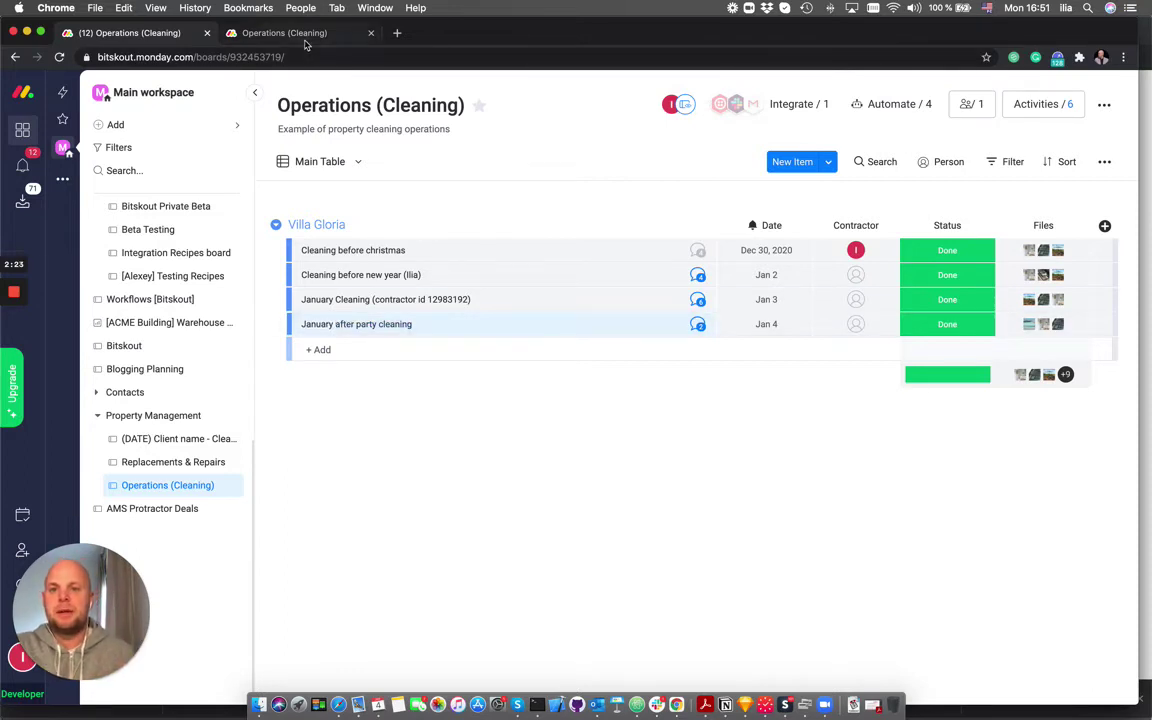
# Switch the Operations board to Form view and preview the inspection form
pyautogui.click(303, 36)
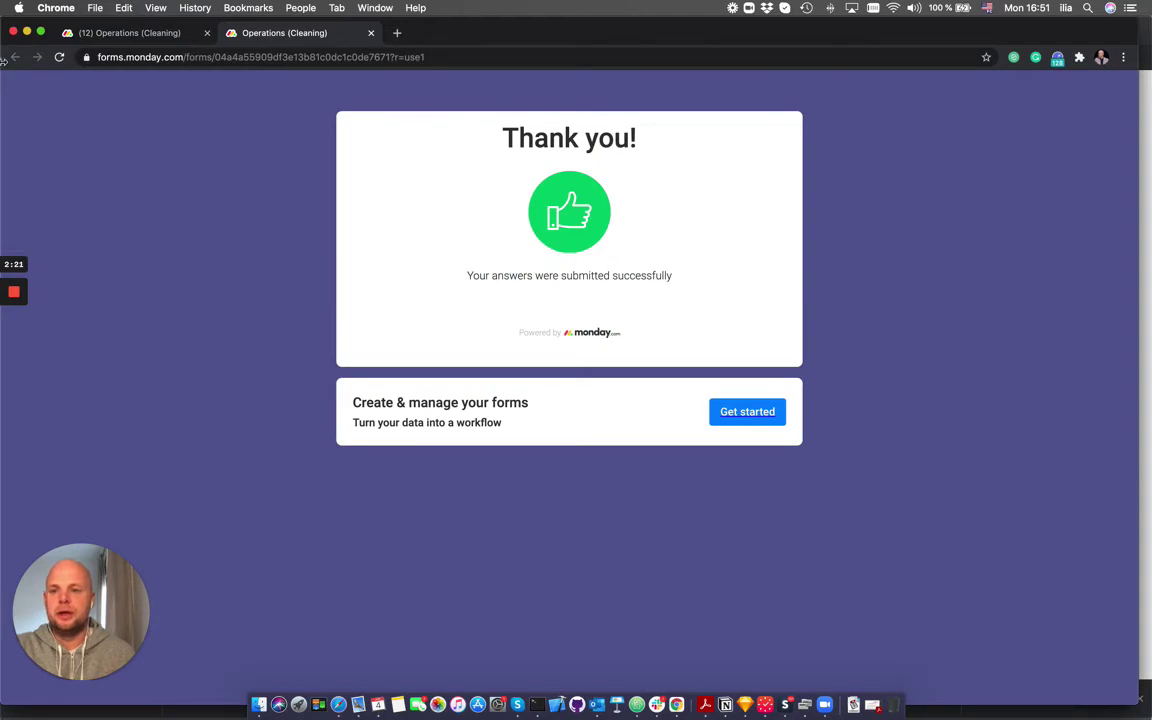
pyautogui.click(150, 36)
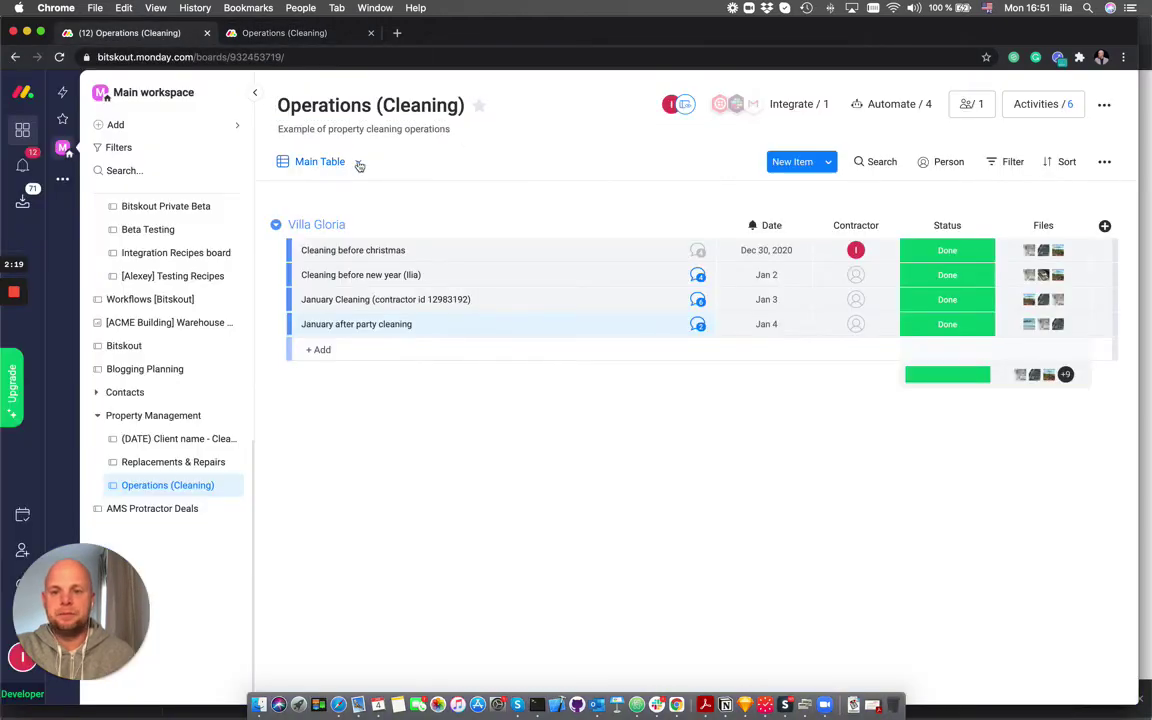
pyautogui.click(357, 161)
pyautogui.click(393, 272)
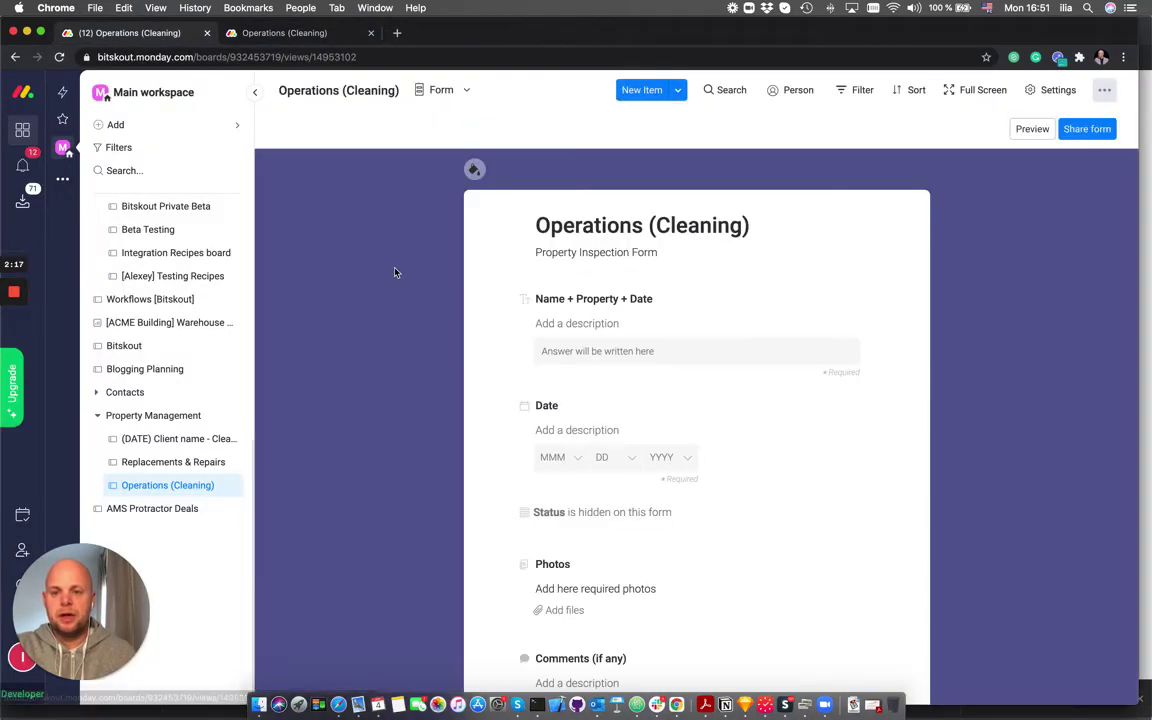
pyautogui.click(1032, 128)
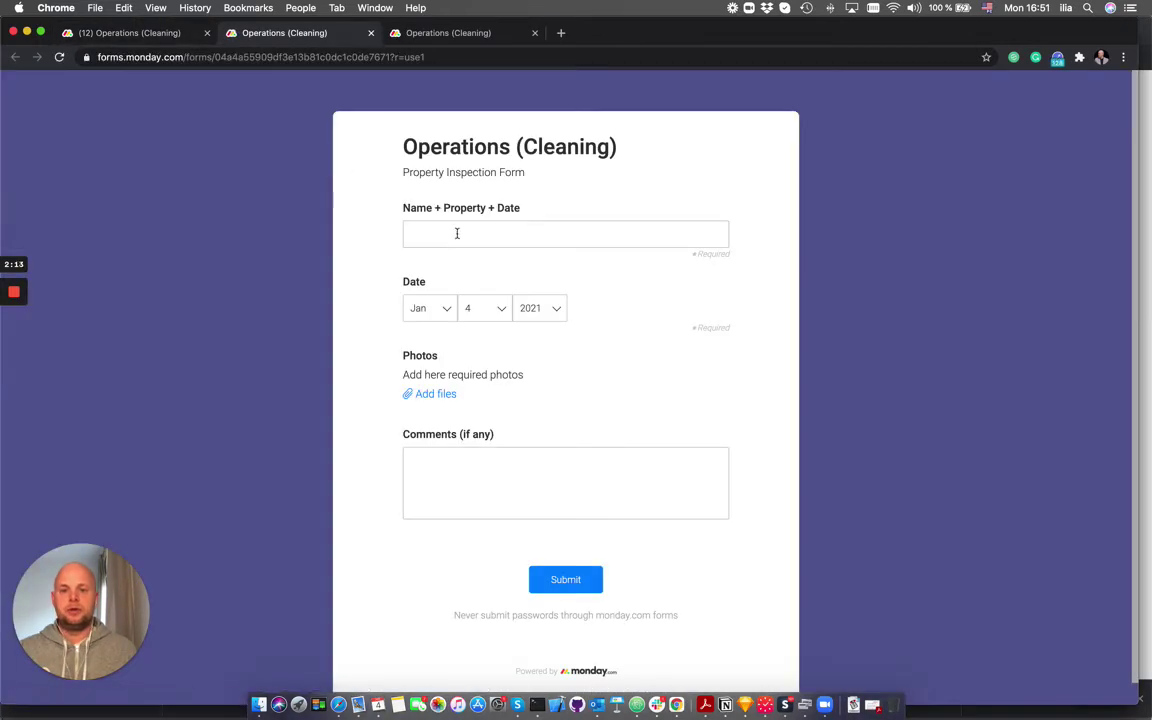
# Enter 'January Test no photos' as the name and submit the form without photos
pyautogui.click(452, 232)
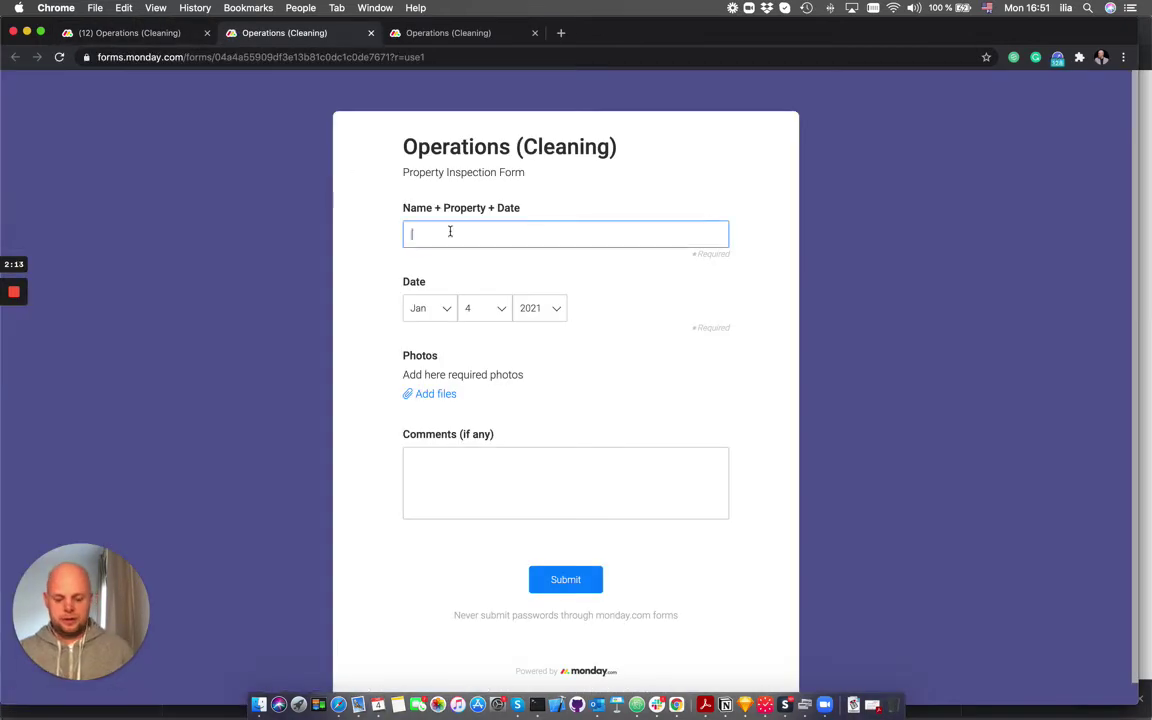
pyautogui.write('Jheat')
pyautogui.press('BackSpace')
pyautogui.press('BackSpace')
pyautogui.press('BackSpace')
pyautogui.press('BackSpace')
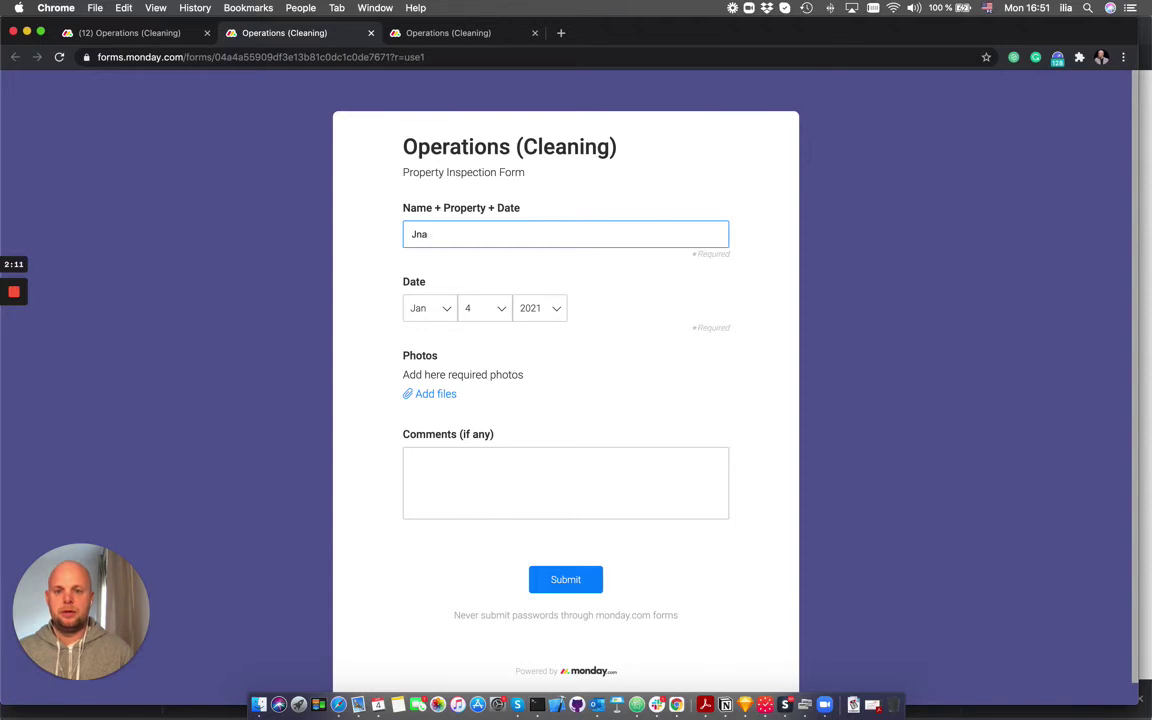
pyautogui.write('anuar')
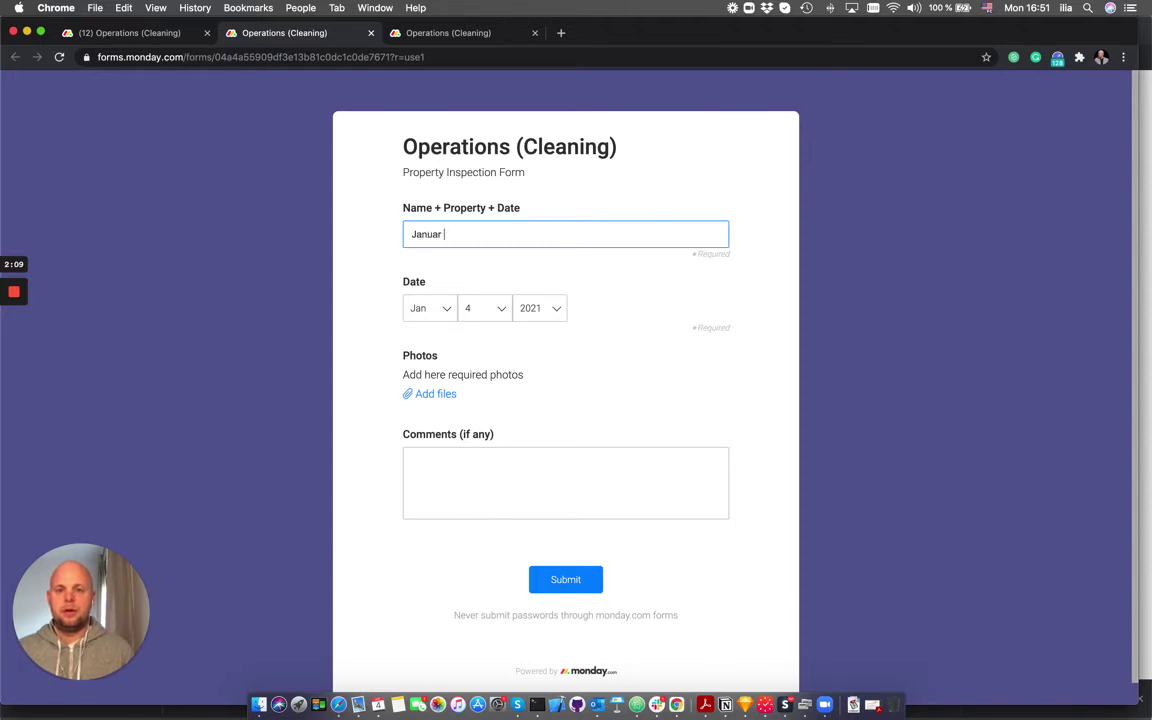
pyautogui.write('y Ye')
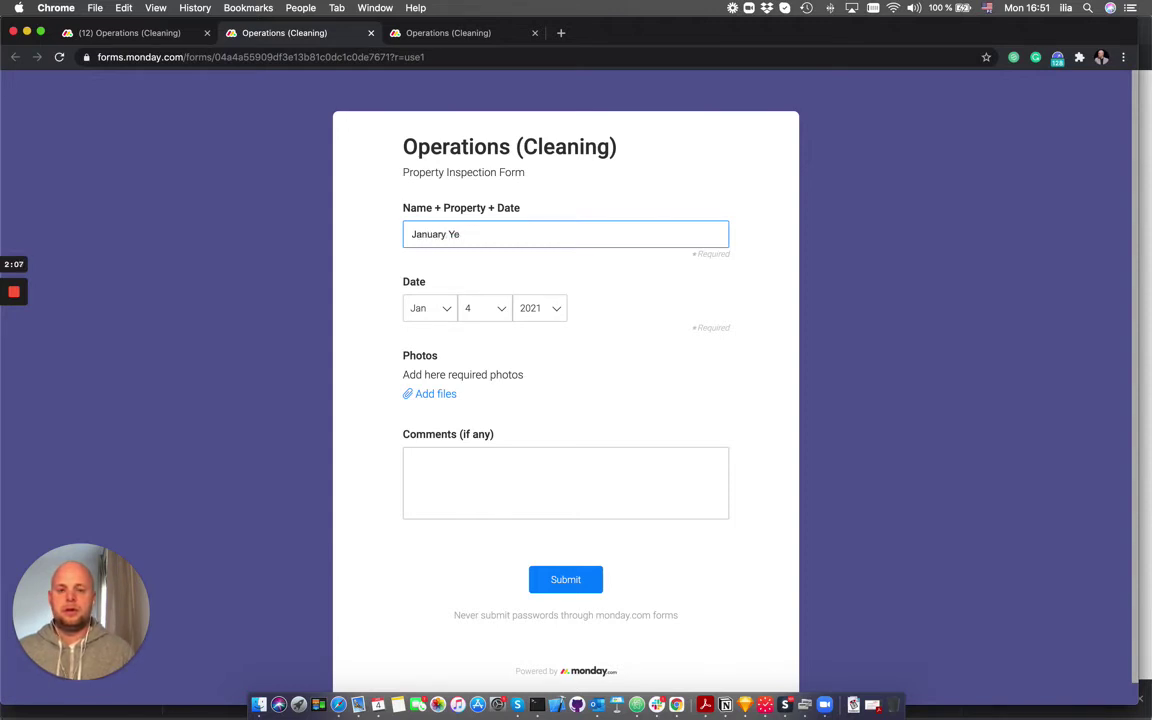
pyautogui.press('BackSpace')
pyautogui.press('BackSpace')
pyautogui.write('Test no photos')
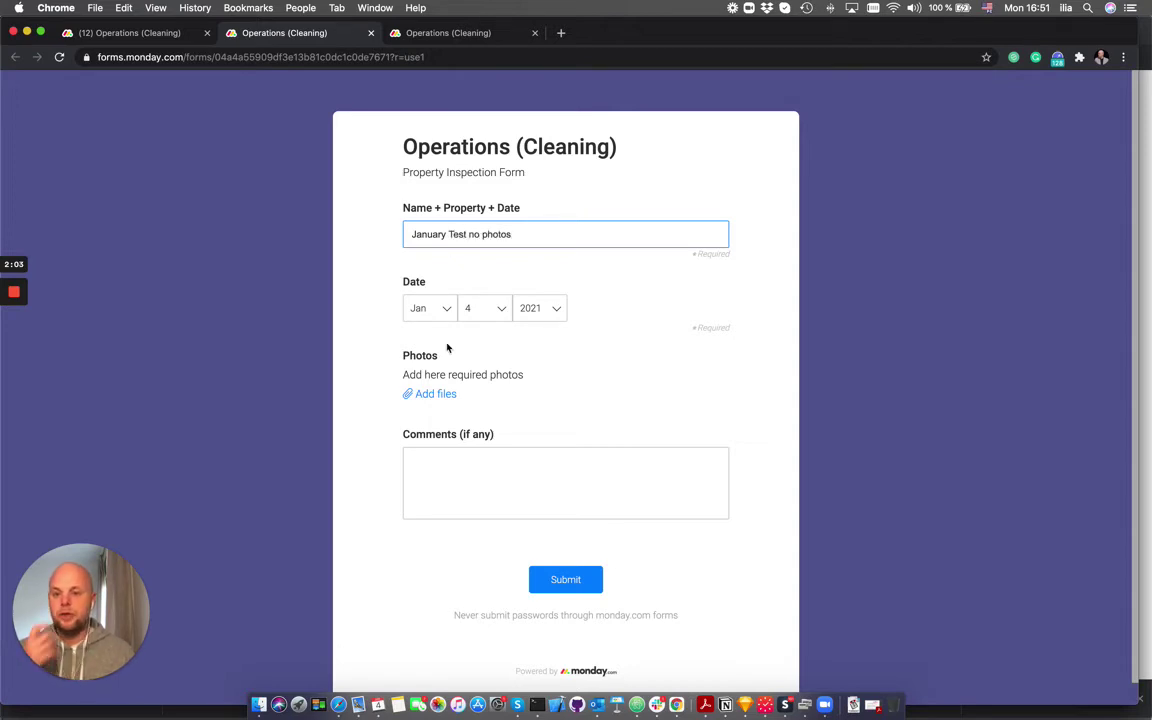
pyautogui.click(512, 463)
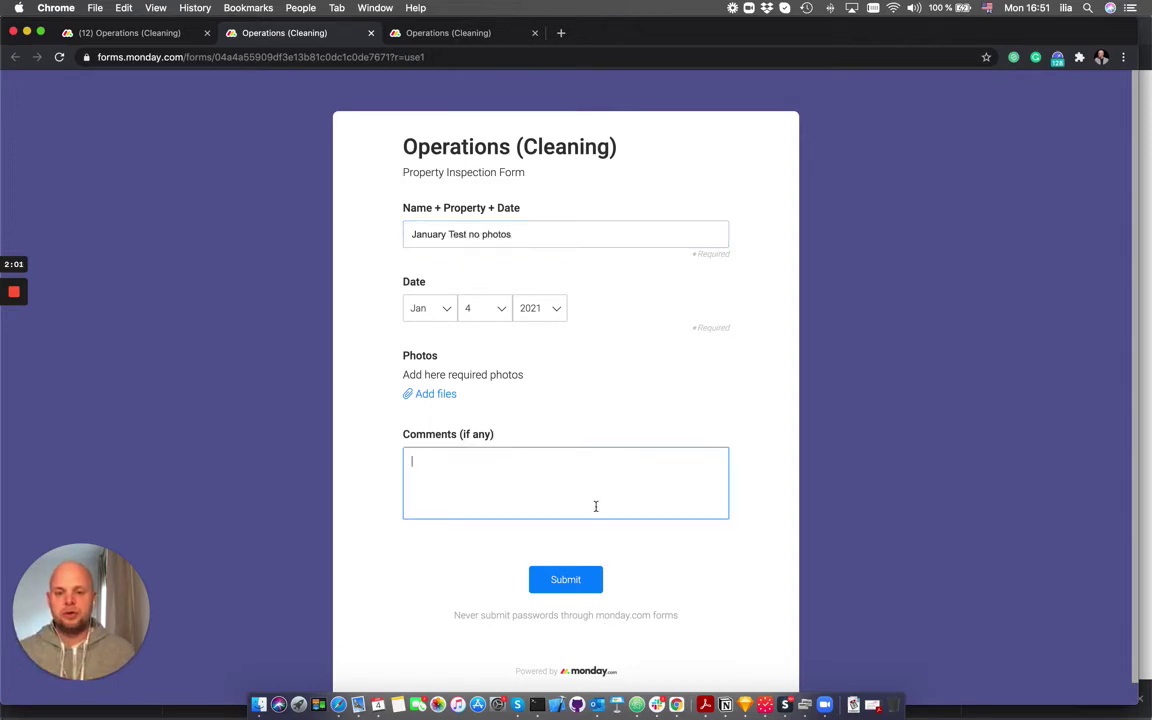
pyautogui.click(586, 580)
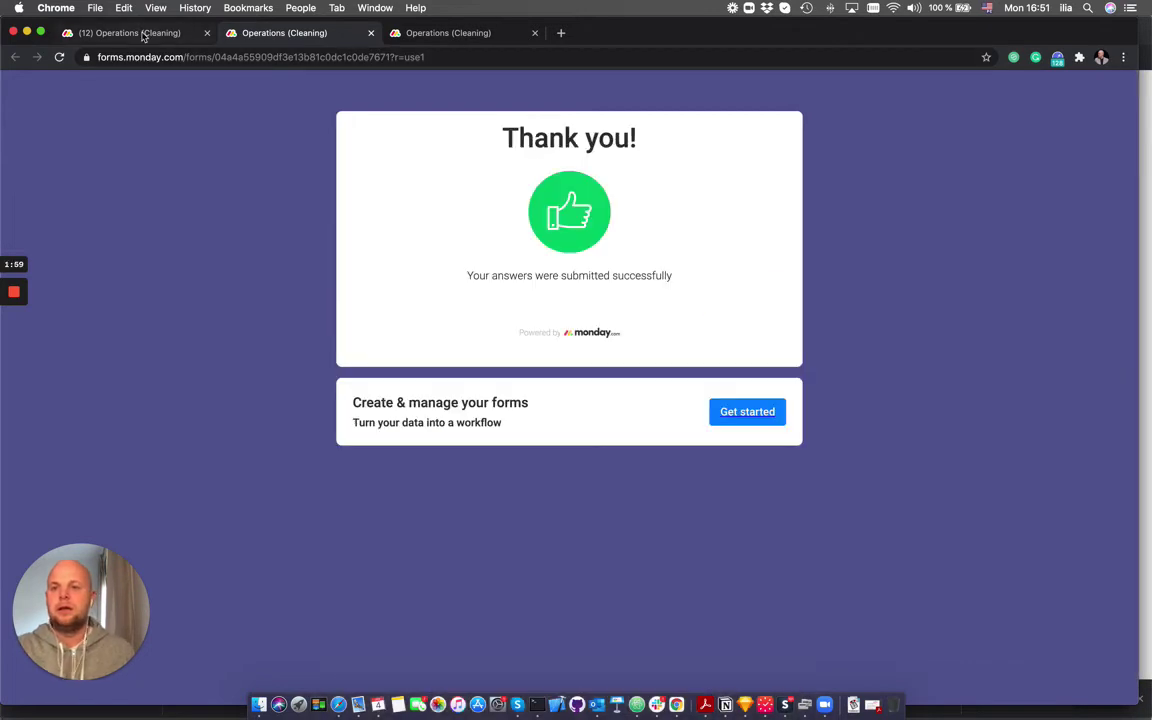
pyautogui.click(140, 32)
# Switch the board back to Main Table view to see the Rejected January Test no photos item
pyautogui.click(465, 100)
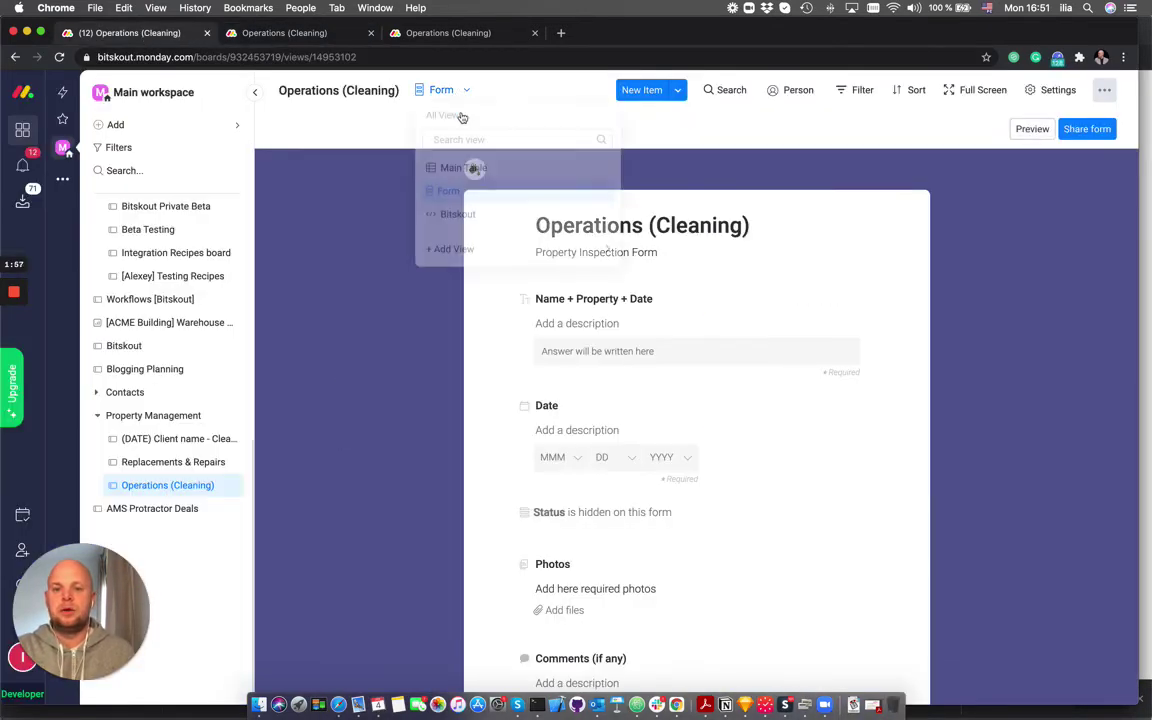
pyautogui.click(483, 184)
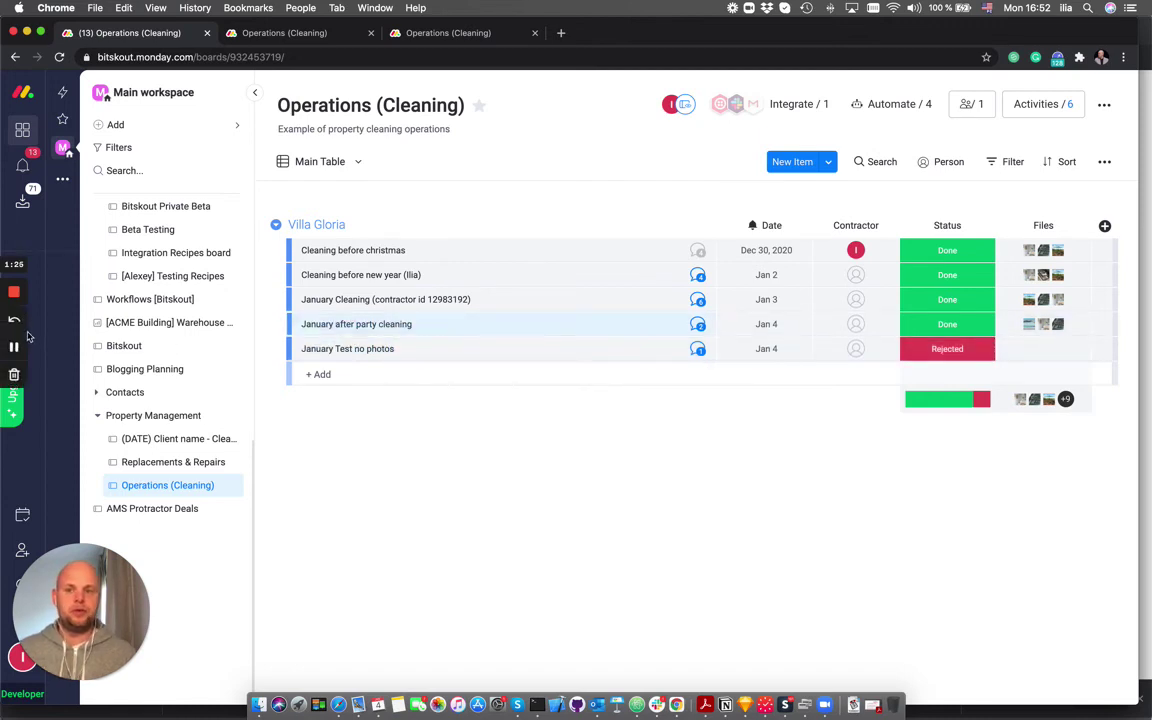
pyautogui.click(1010, 52)
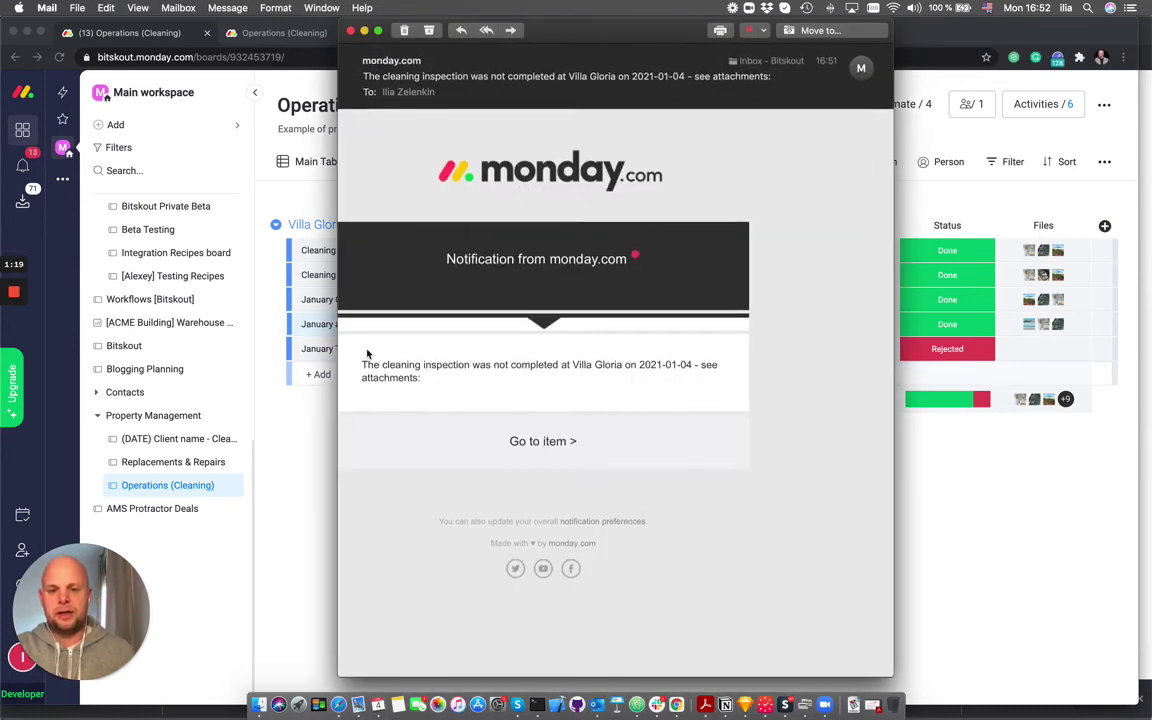
pyautogui.moveTo(367, 365); pyautogui.dragTo(520, 372)
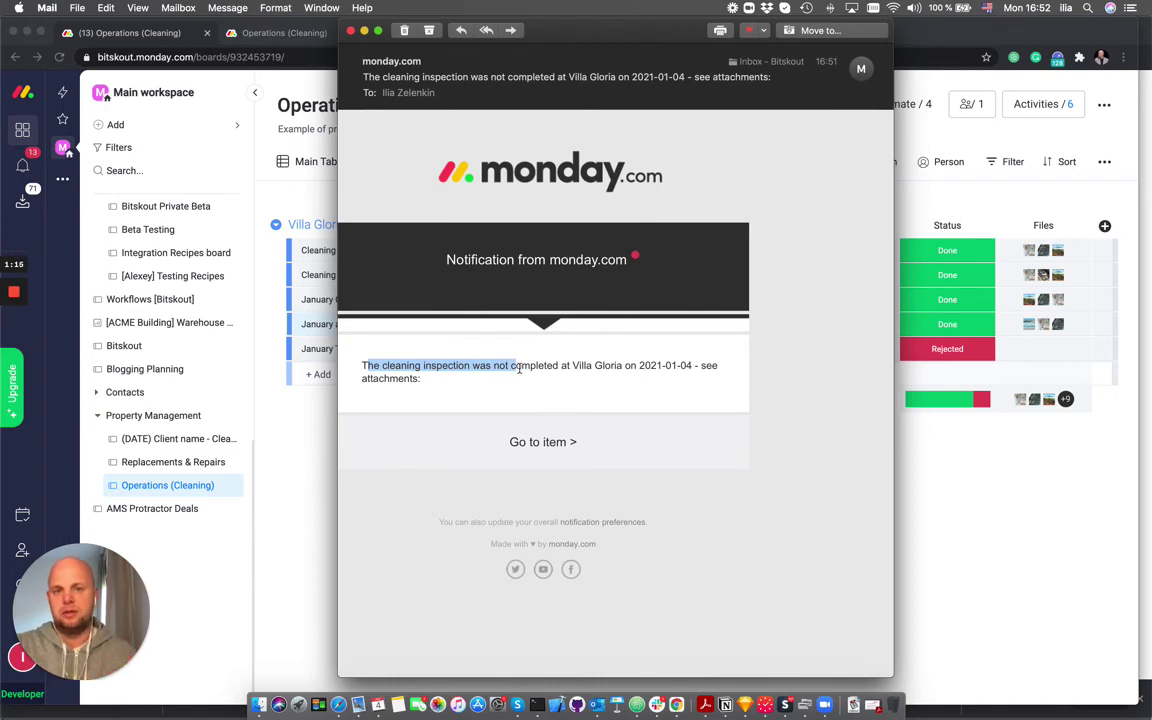
pyautogui.click(351, 31)
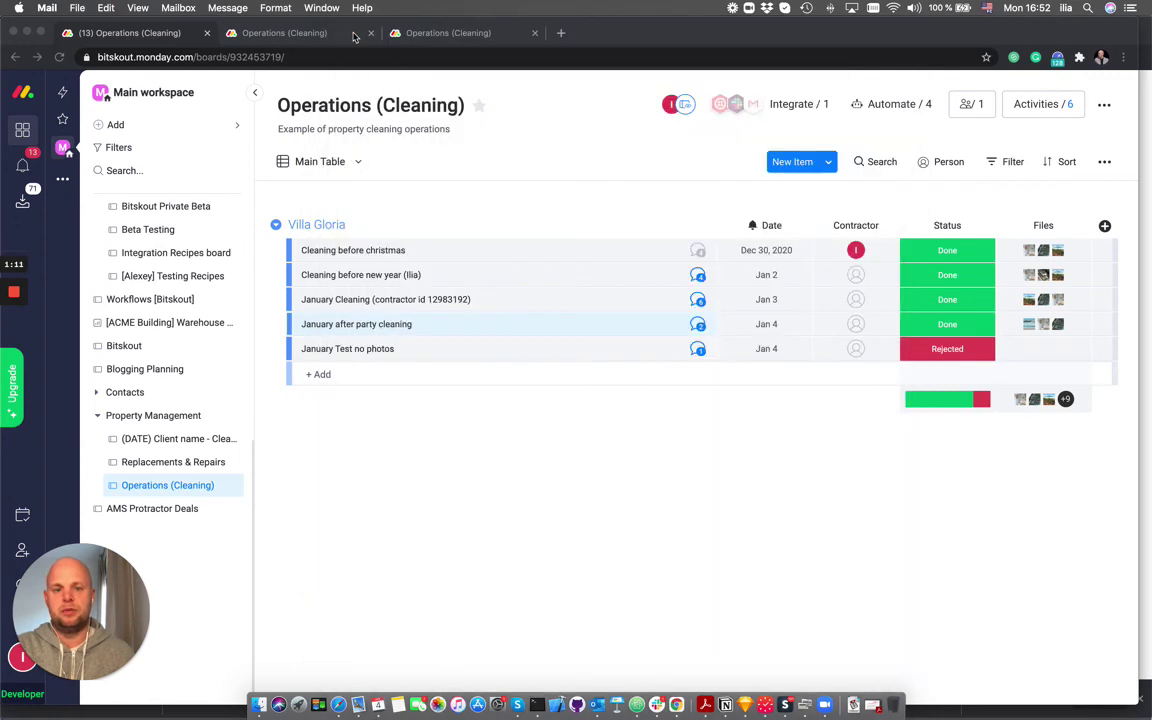
pyautogui.click(697, 348)
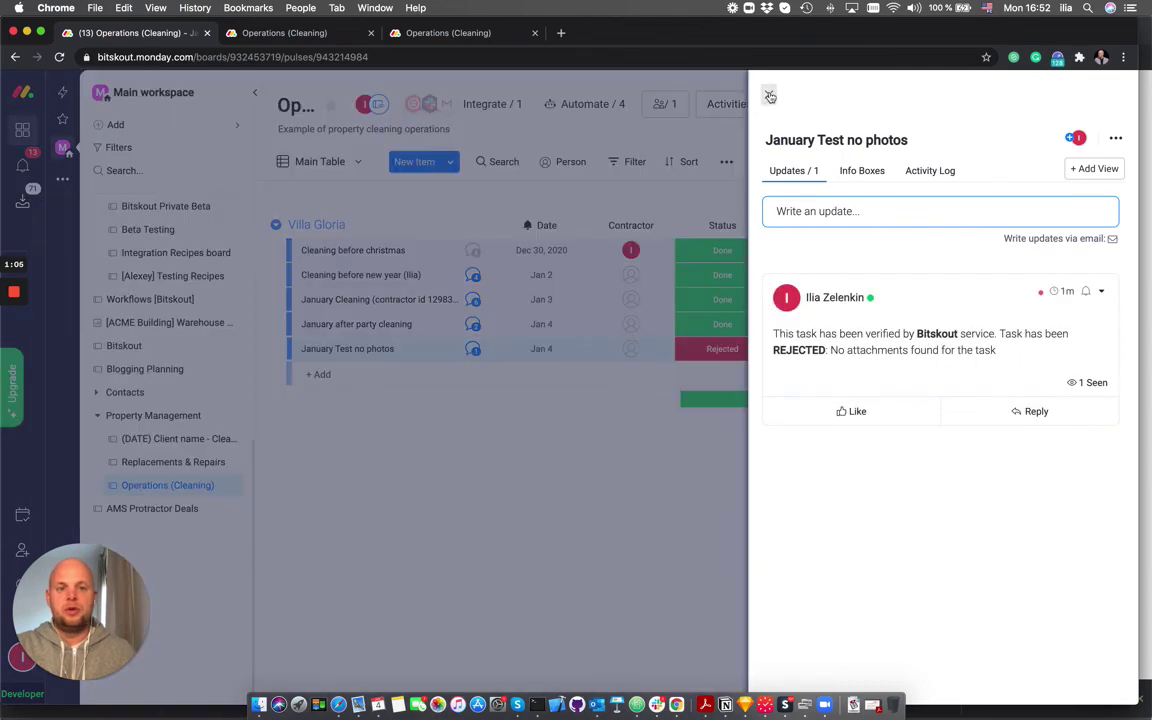
pyautogui.click(770, 96)
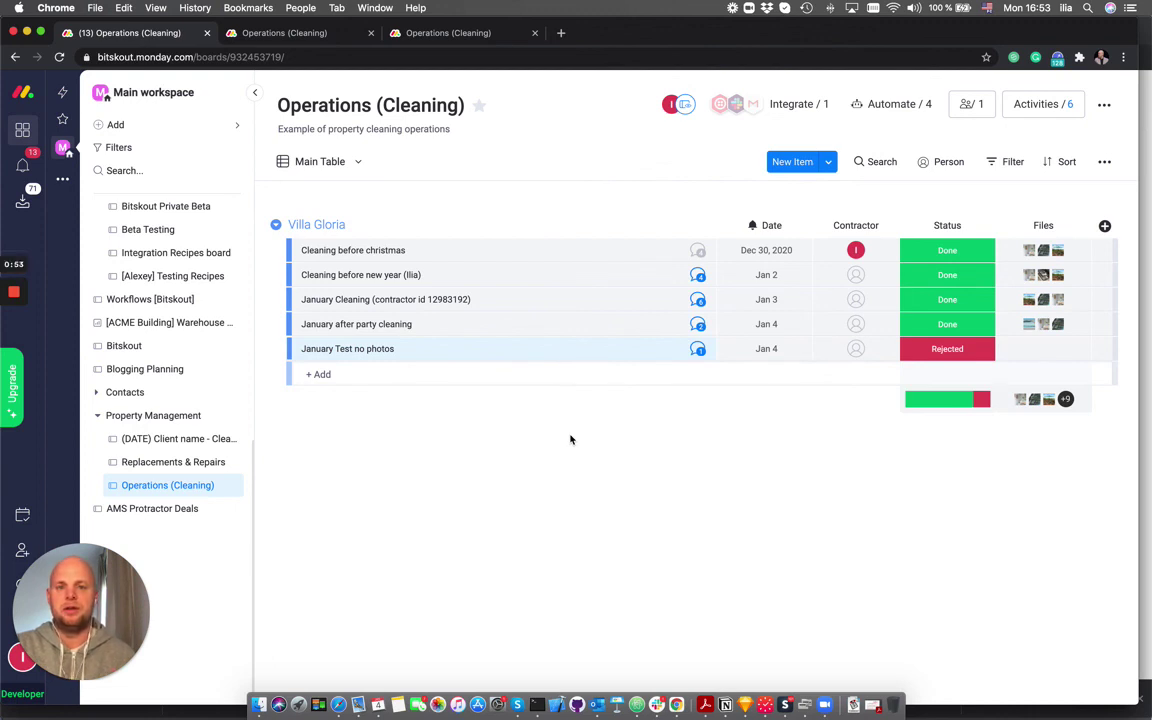
pyautogui.click(648, 362)
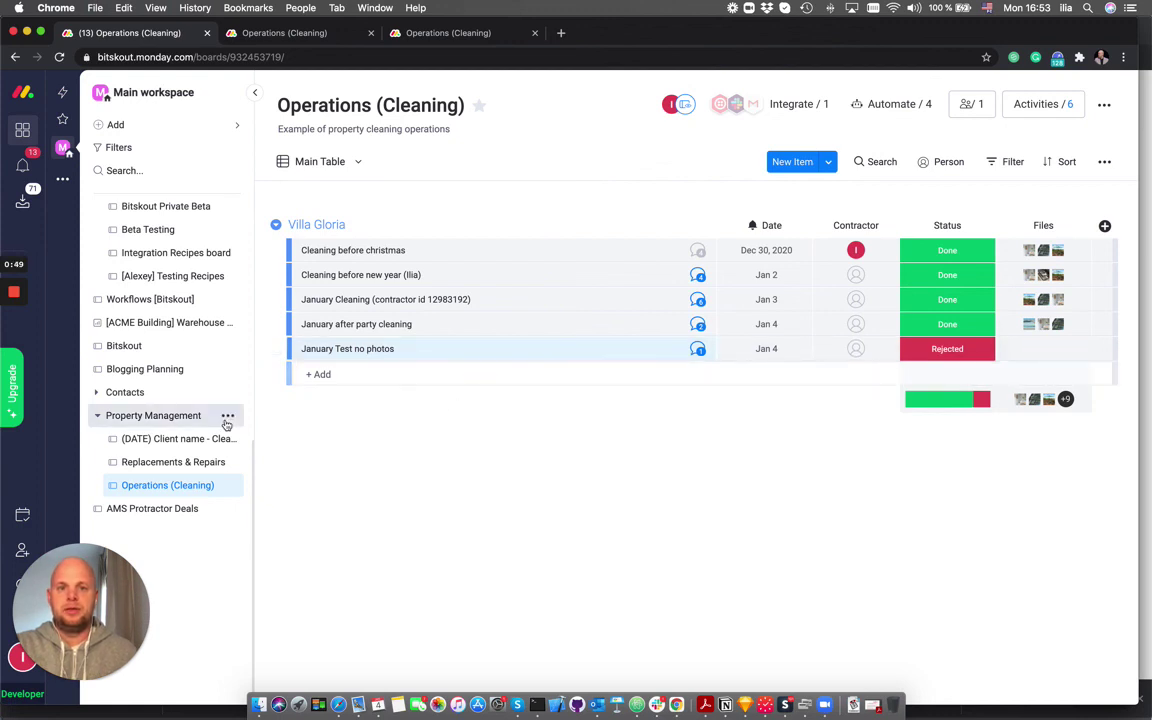